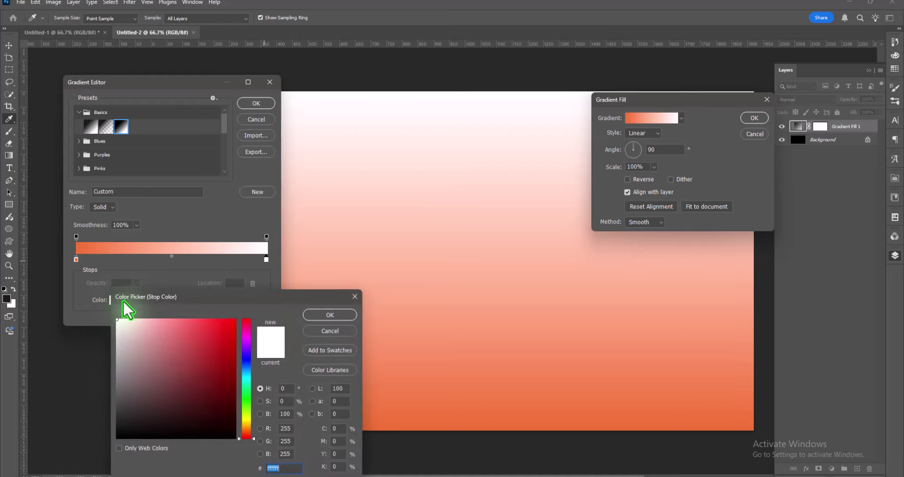
Change the gradient's white end stop to dark orange #d14a00 and accept the edited gradient
drag(245, 436, 246, 429)
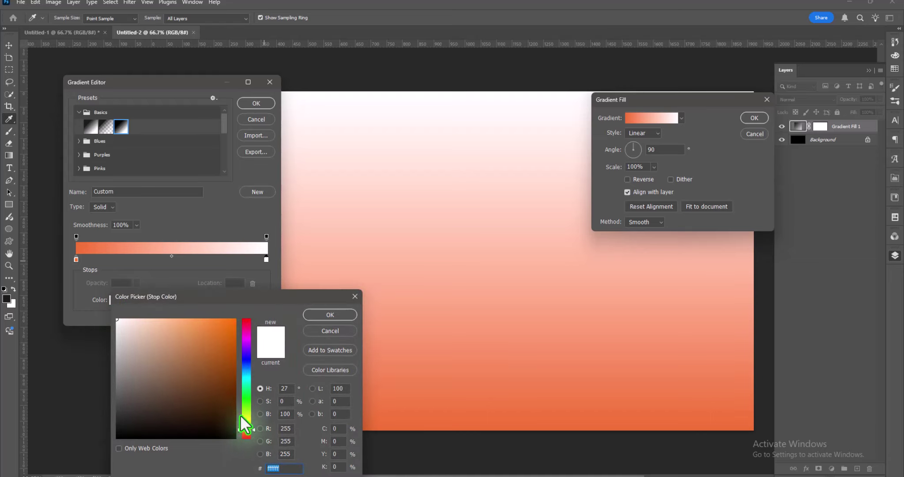
click(235, 340)
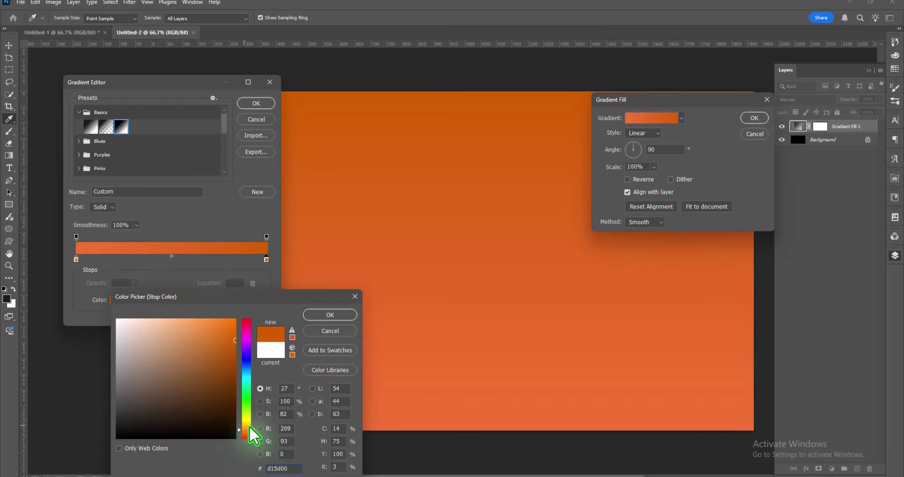
drag(249, 429, 246, 431)
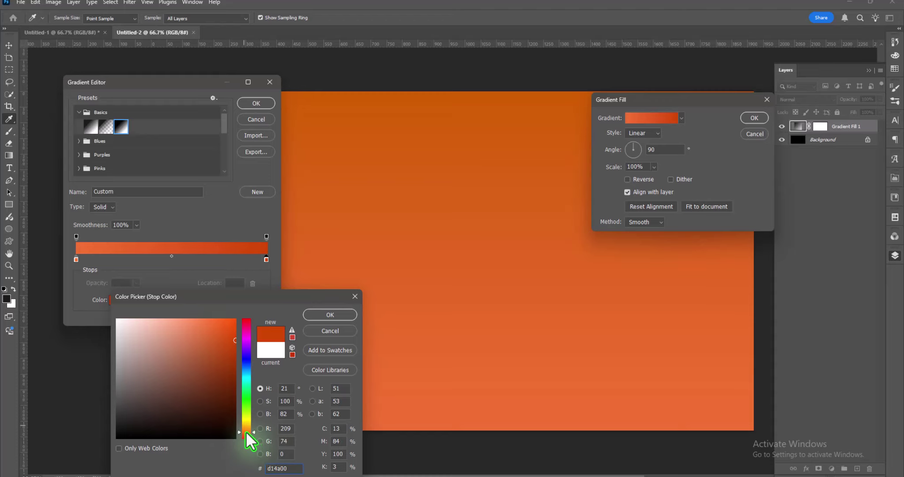
click(331, 315)
click(256, 103)
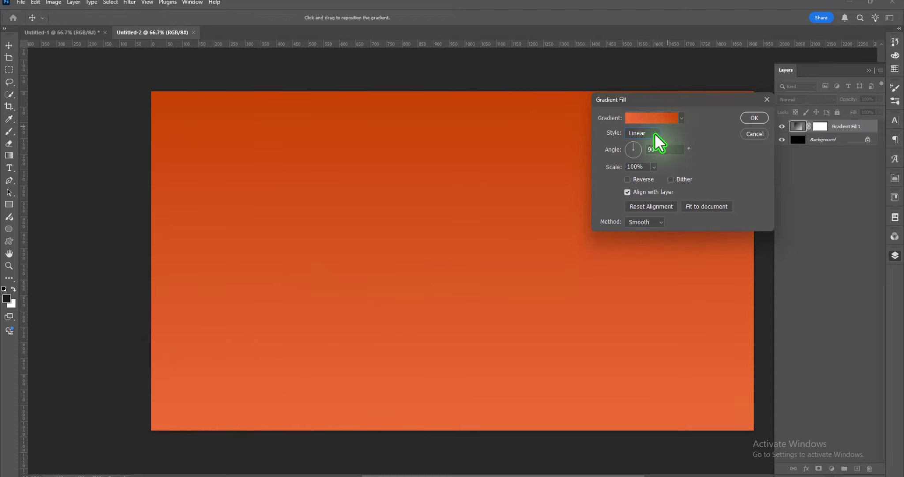
Set the gradient fill's style to Radial and apply the fill layer
click(654, 133)
click(640, 150)
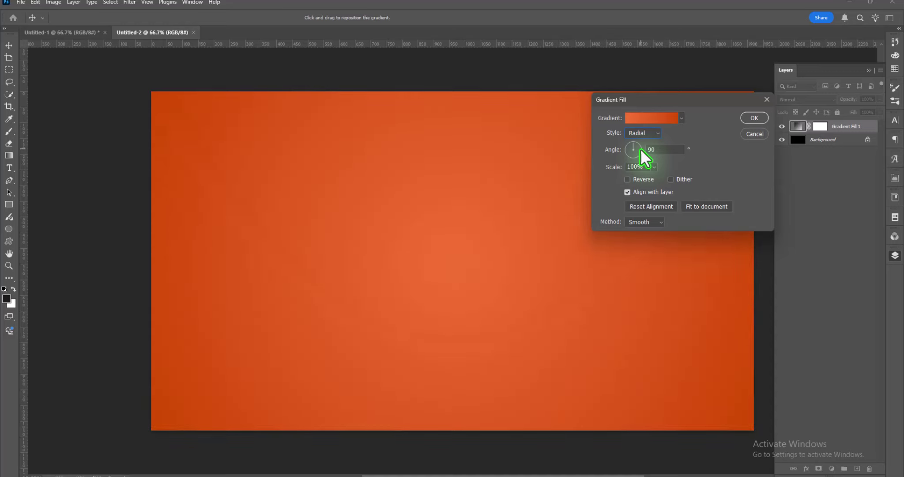
click(753, 118)
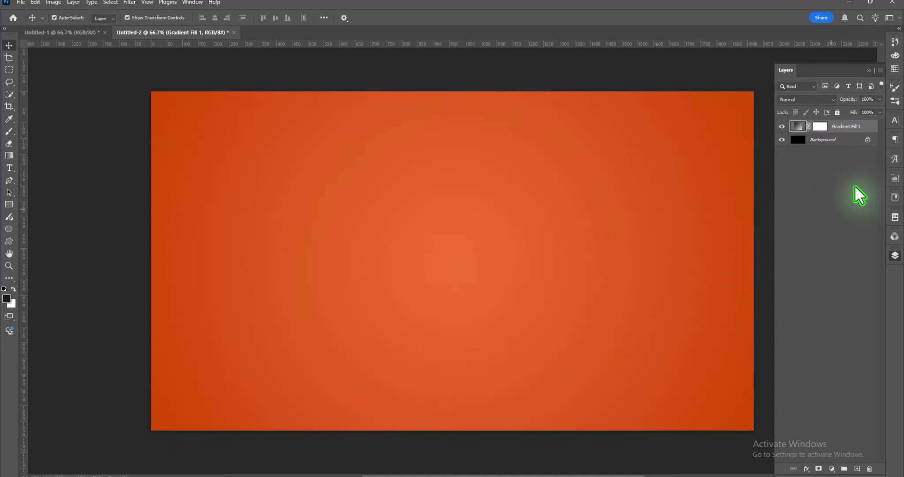
Add the two-line title text "POSTER DESIGN" on the upper left part of the canvas
click(9, 168)
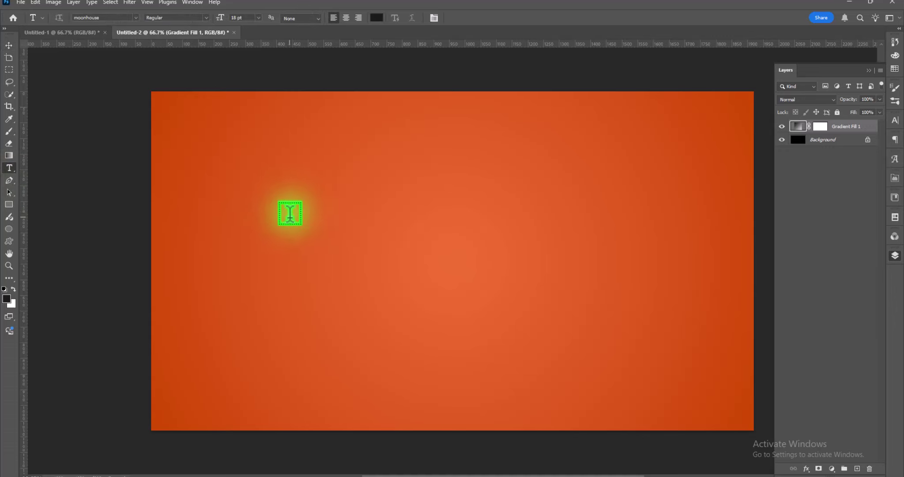
click(290, 213)
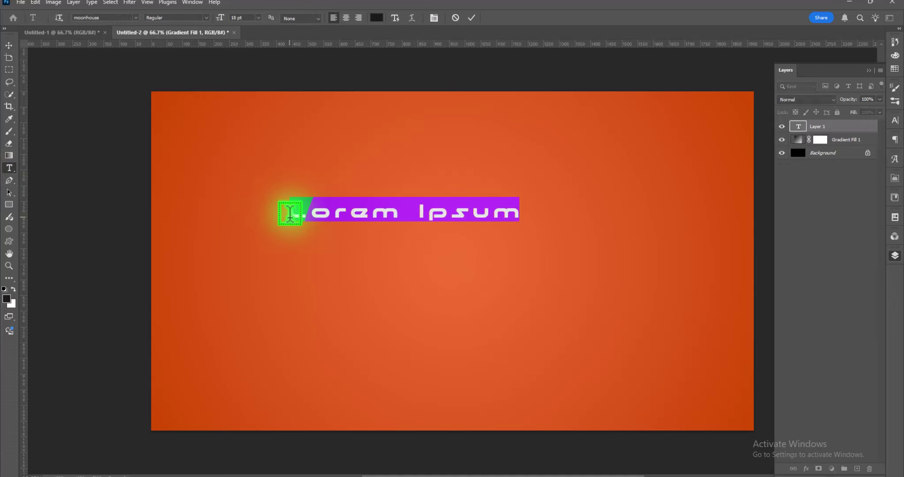
click(290, 213)
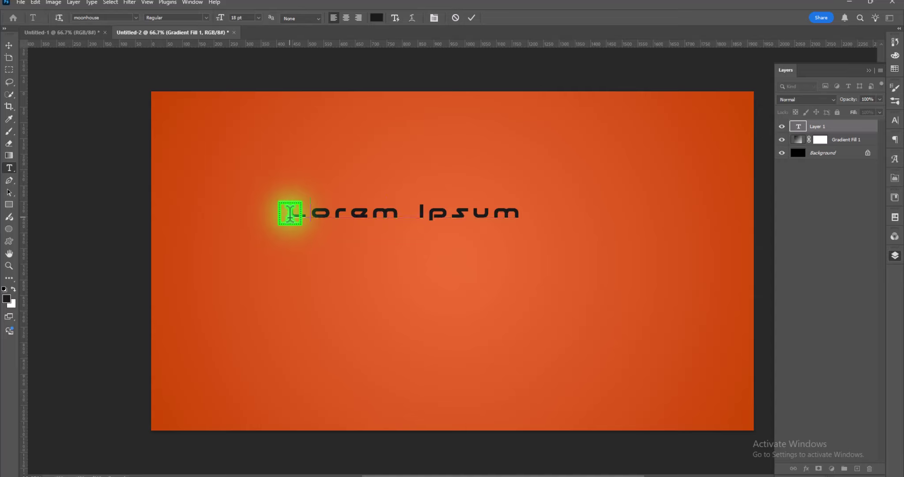
text(POSTER )
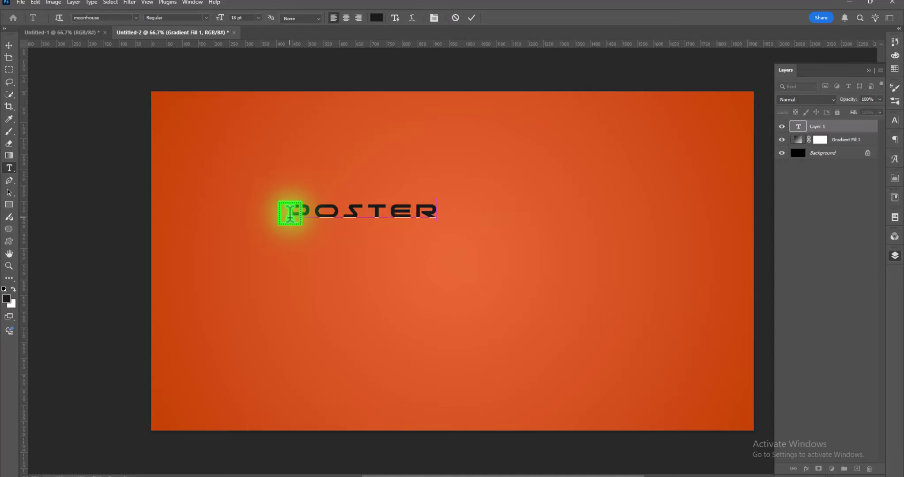
text(DESIGN)
Set the whole title's tracking to 5 and its leading to 18 pt
key(ctrl+a)
click(895, 121)
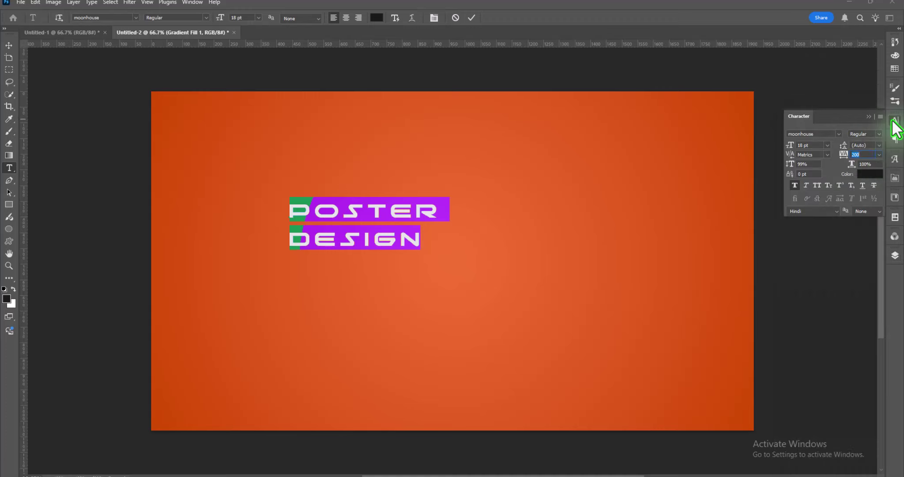
click(879, 154)
click(867, 229)
click(879, 145)
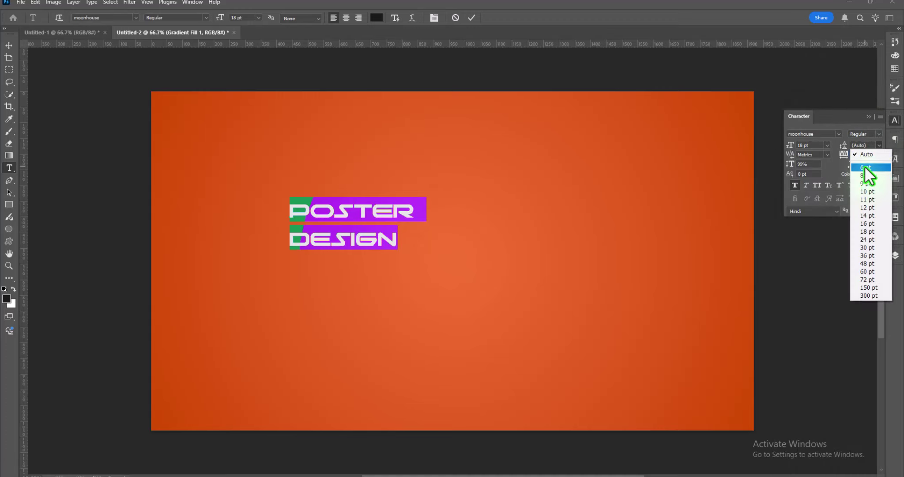
click(865, 166)
click(879, 155)
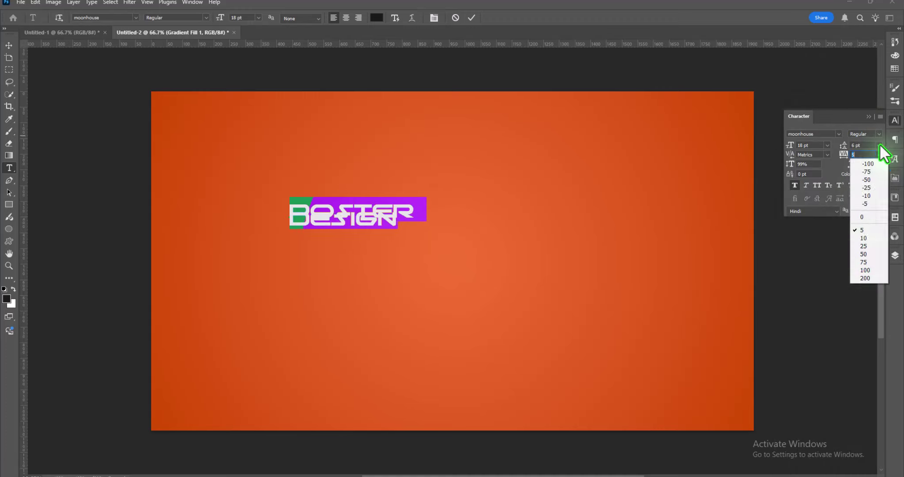
click(879, 145)
click(863, 259)
click(879, 145)
click(864, 231)
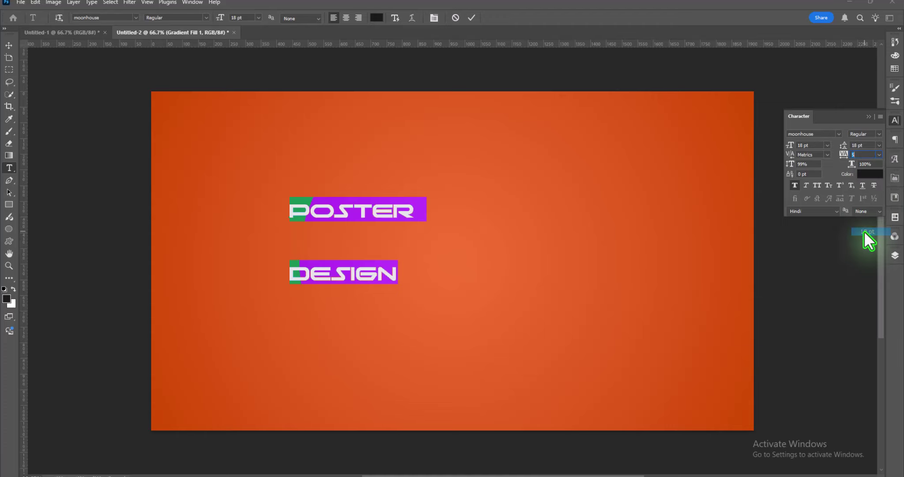
Change the title's font to Poppins Black and commit the text
click(829, 134)
text(po)
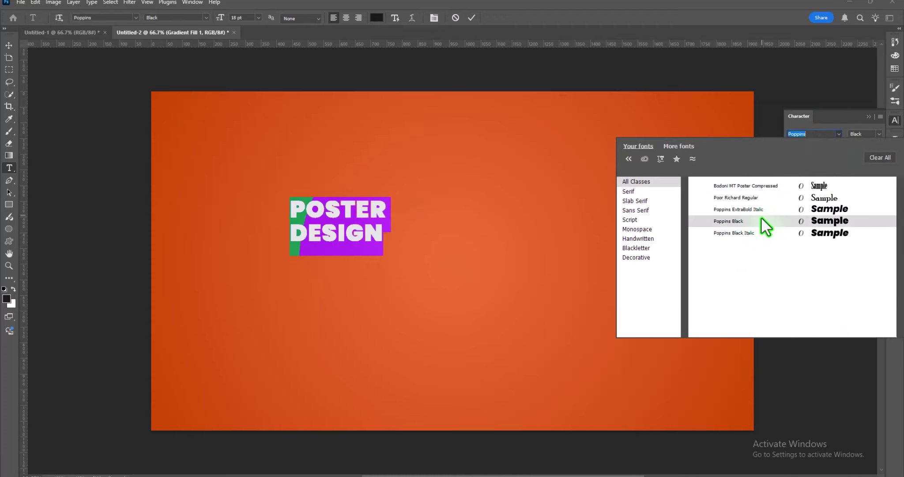
click(762, 219)
key(ctrl+Return)
key(v)
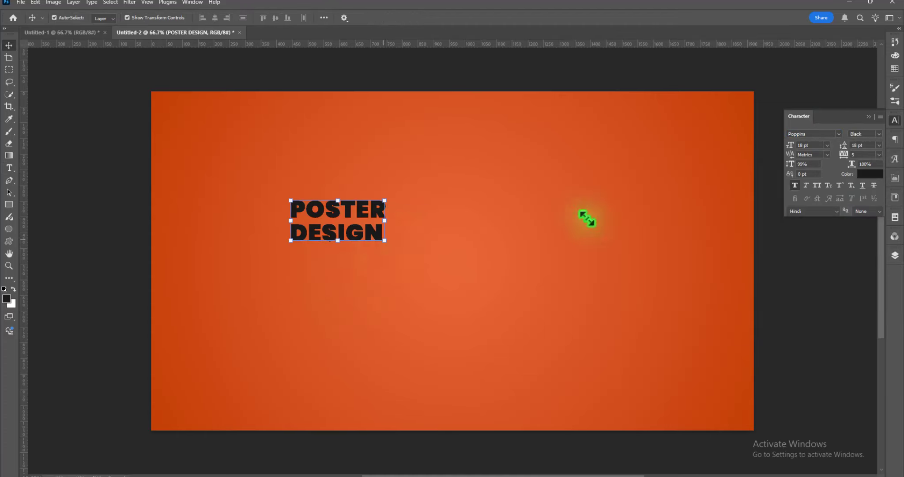
Set the title's font size to 48 pt and its leading to 40 pt
click(827, 145)
click(812, 262)
click(878, 145)
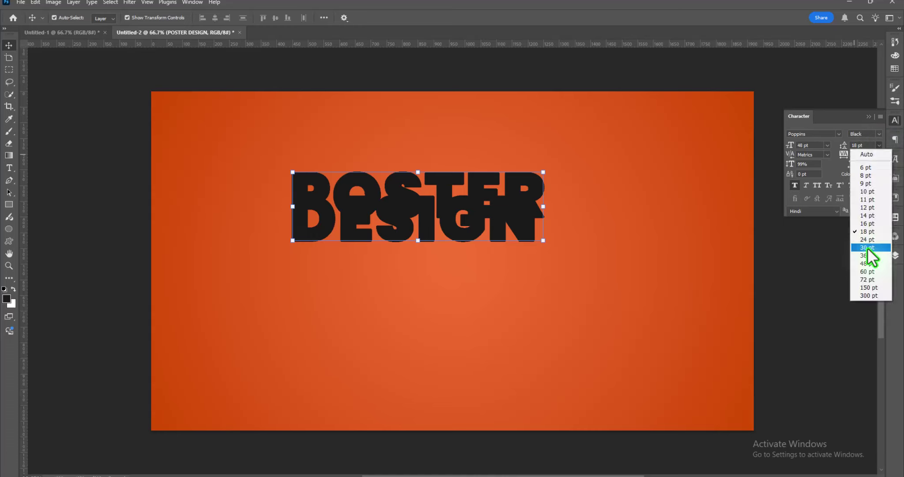
click(867, 248)
click(865, 144)
scroll(864, 145, up, 2)
scroll(864, 144, up, 2)
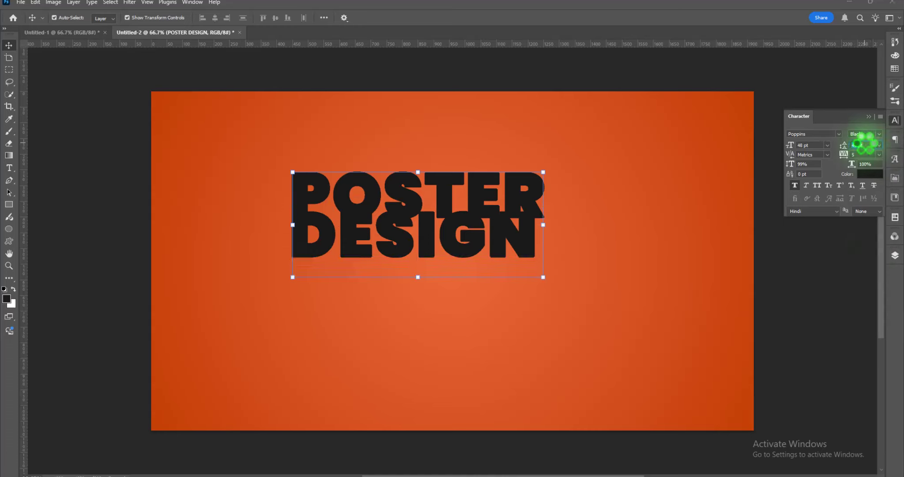
scroll(864, 142, up, 15)
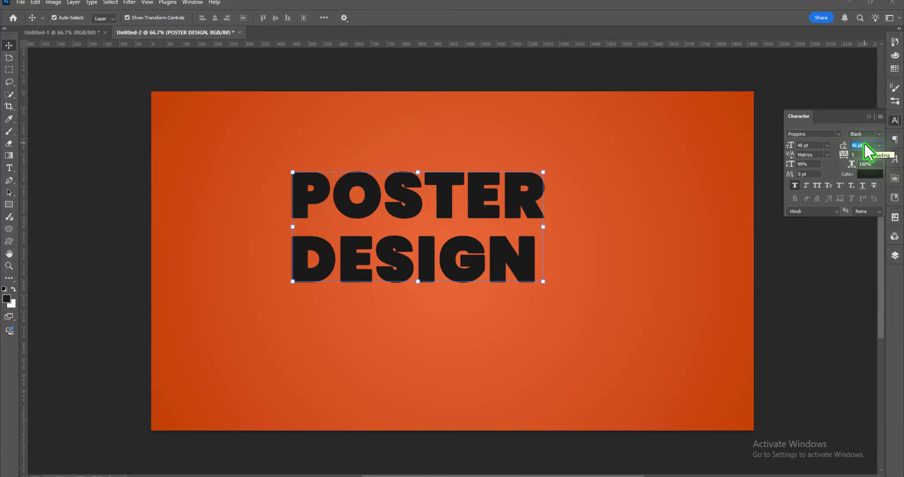
scroll(864, 142, down, 5)
Recolour the POSTER DESIGN title white and shift it toward the left side of the canvas
click(870, 173)
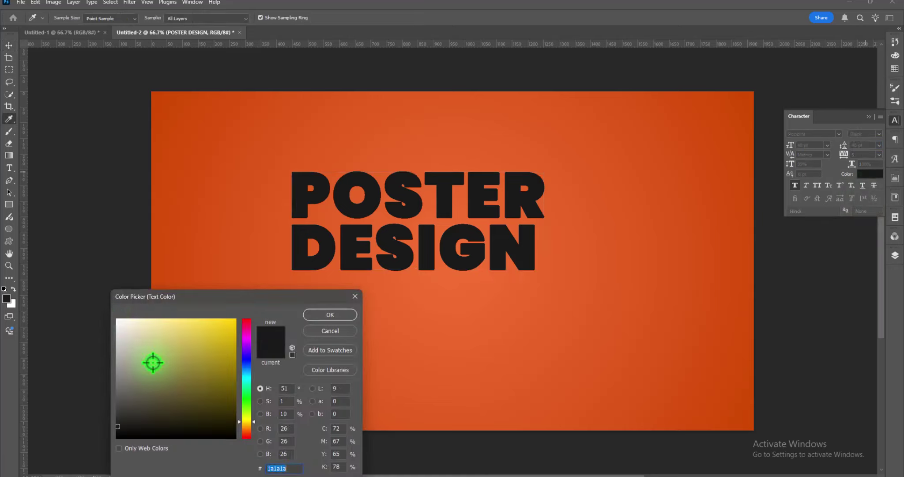
drag(151, 362, 112, 315)
click(331, 315)
key(v)
drag(422, 243, 376, 250)
Add the line "CREATIVE POSTER DESIGN IN PHOTOSHOP" below the title in Montserrat Thin at 8 pt
click(9, 168)
click(258, 338)
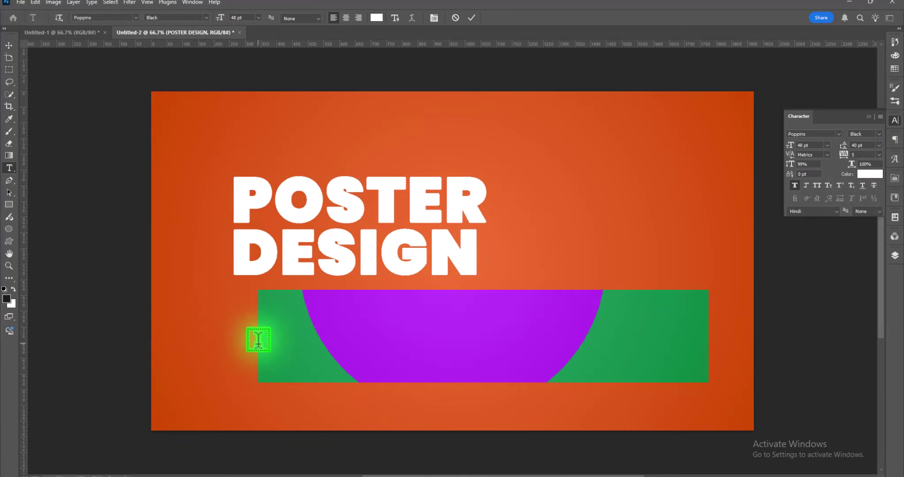
text(CREATIVE)
key(ctrl+a)
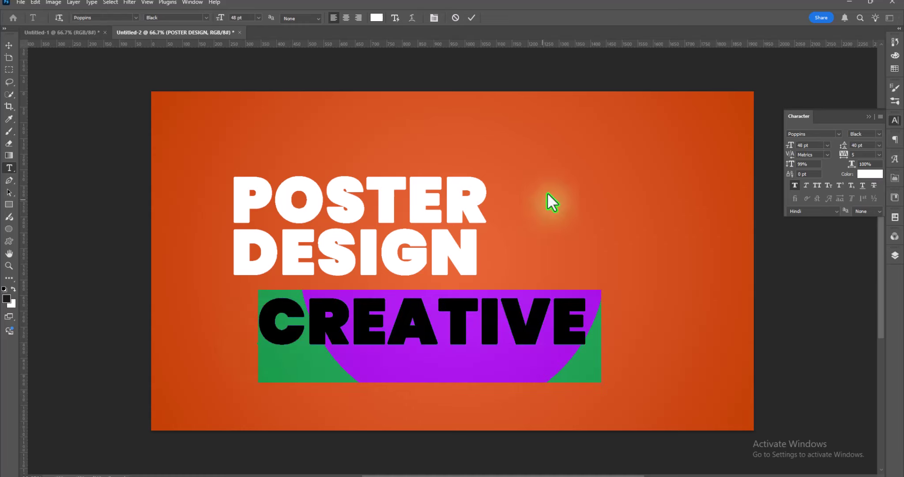
click(839, 134)
click(826, 209)
click(827, 145)
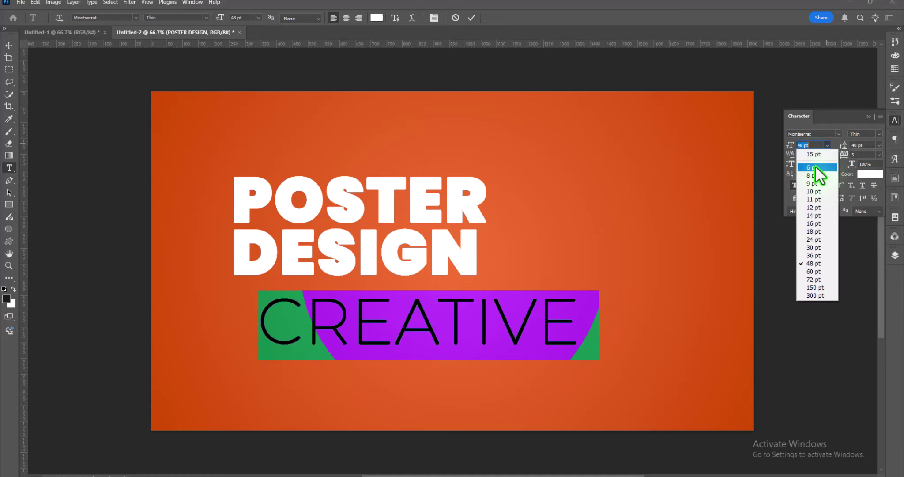
click(813, 176)
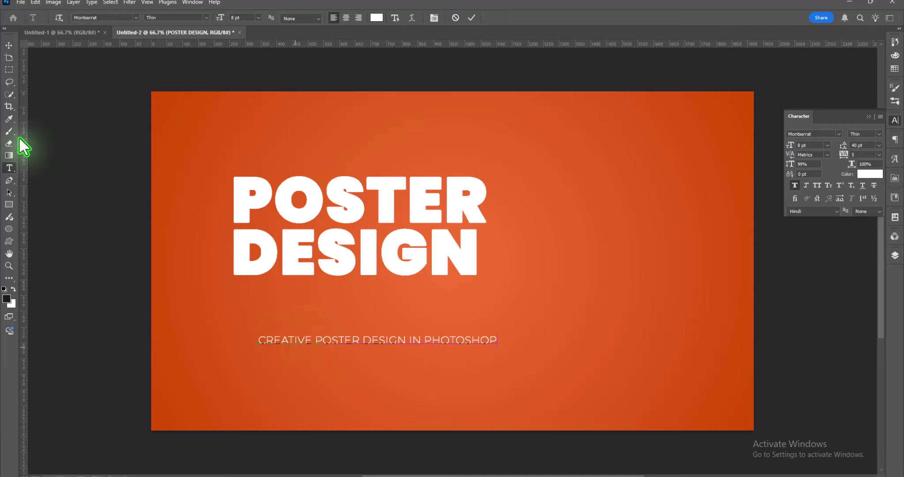
Place the subtitle directly beneath DESIGN, aligned with the title's left edge, and set its tracking to 25
click(8, 45)
drag(292, 335, 268, 290)
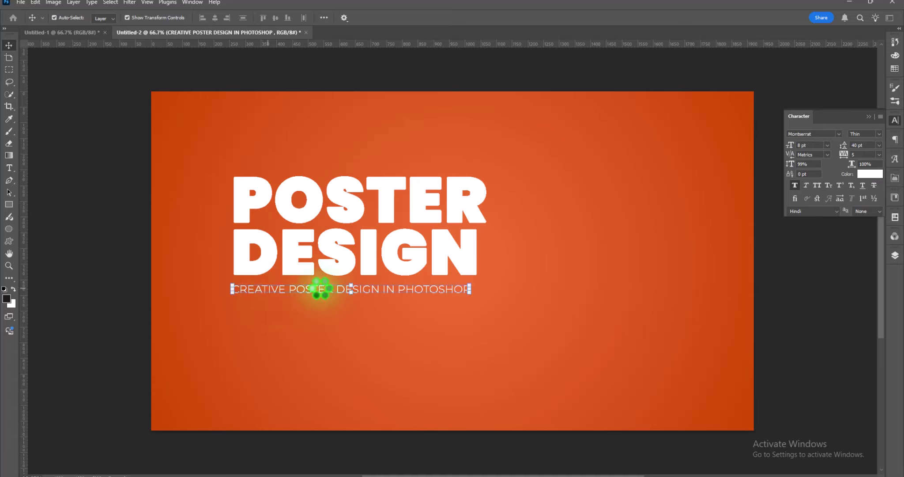
key(Up)
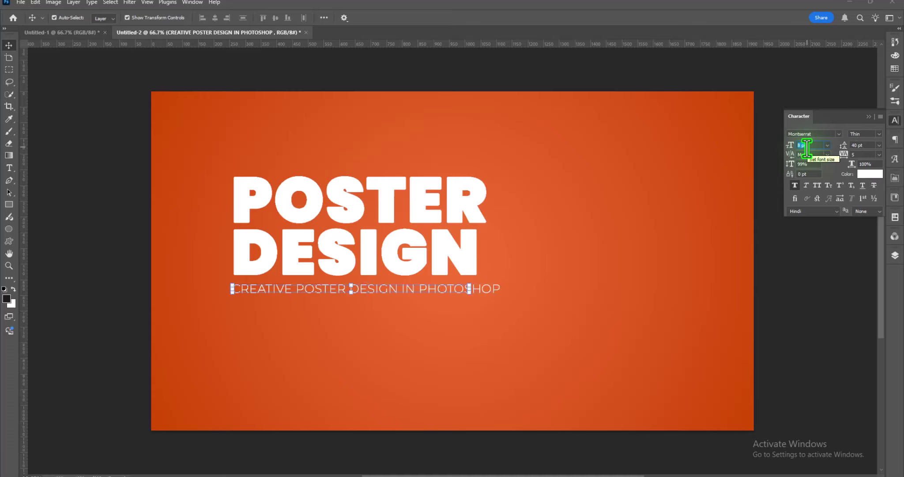
key(Down)
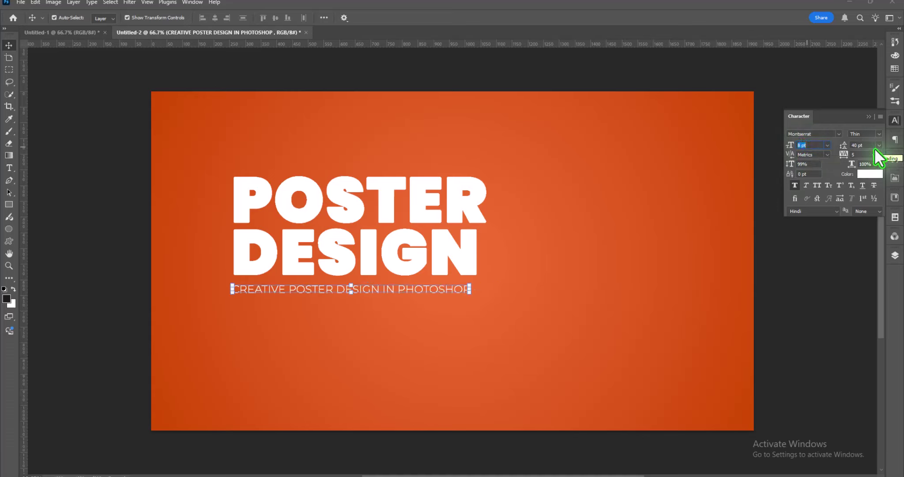
key(Return)
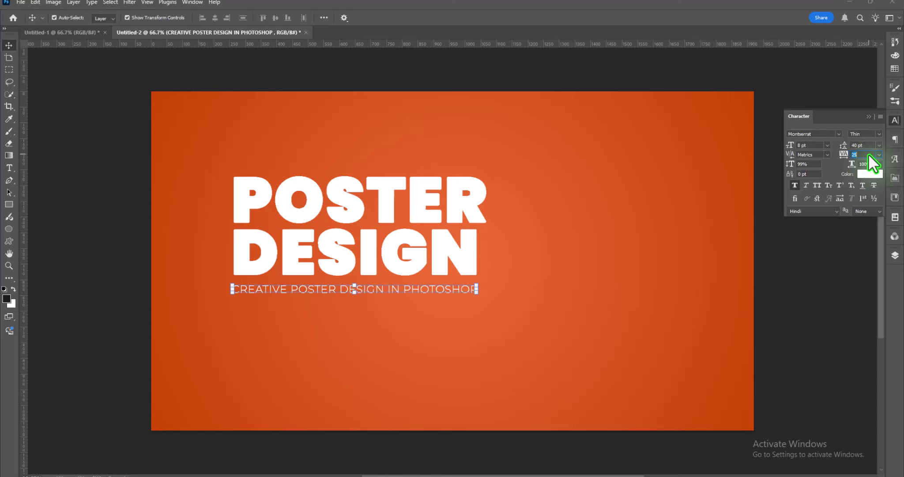
click(775, 280)
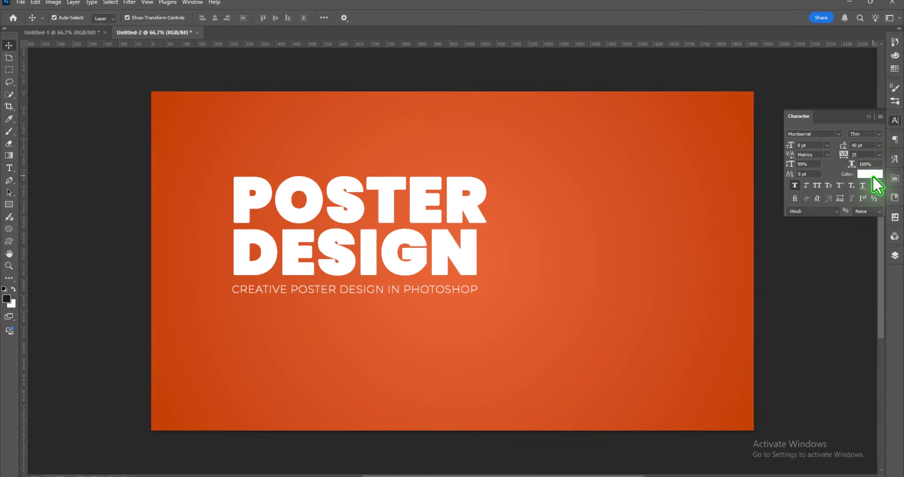
Merge the title and subtitle text layers into one layer
click(895, 120)
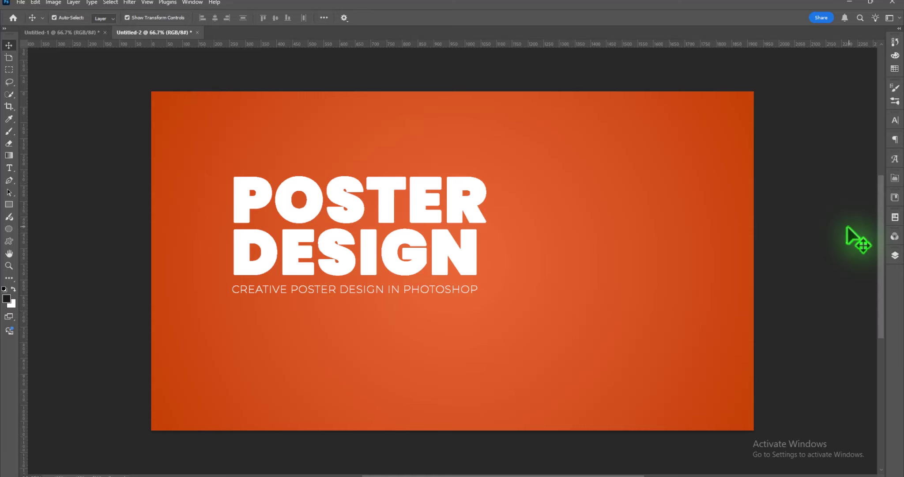
click(895, 256)
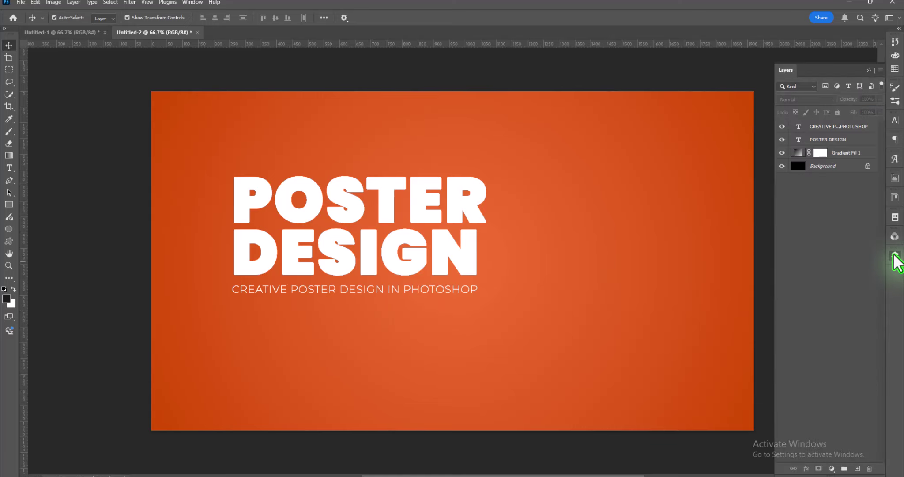
click(830, 140)
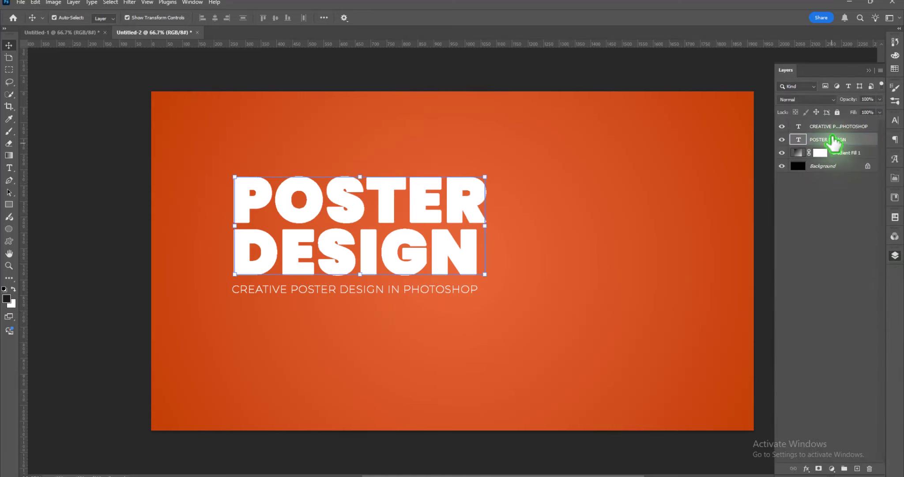
ctrl+click(833, 128)
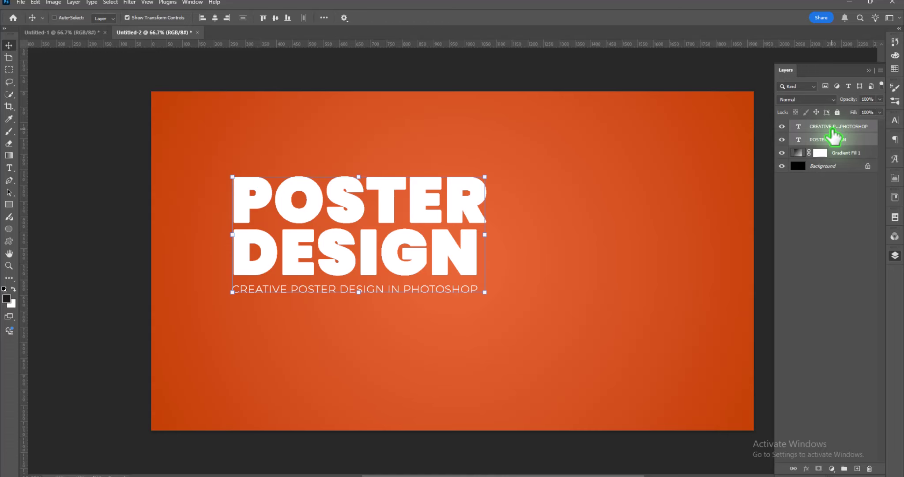
key(ctrl+e)
Try moving the merged text to the canvas's left edge
drag(396, 264, 313, 268)
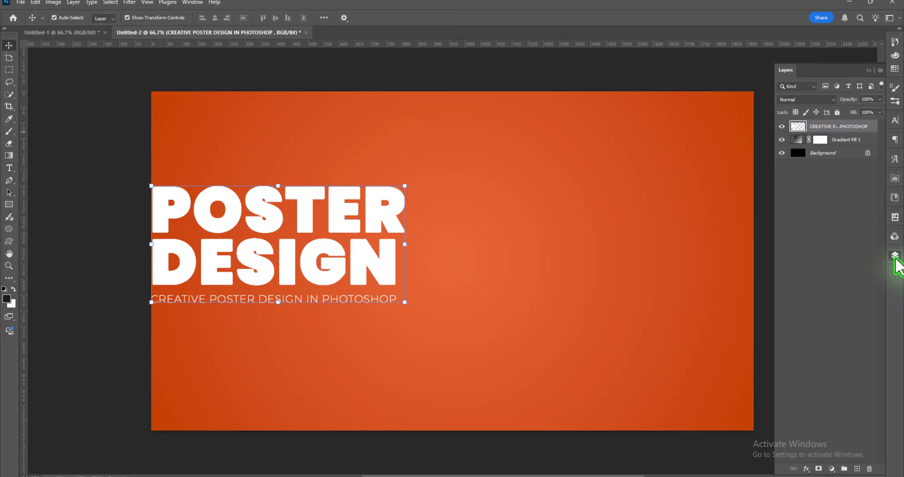
click(895, 256)
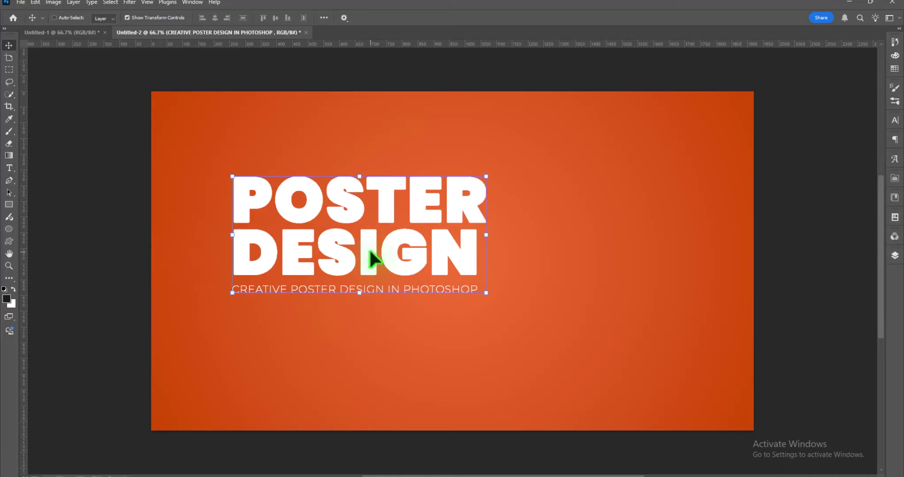
Undo the text merge and nudge the subtitle slightly to the right beneath DESIGN
key(ctrl+z)
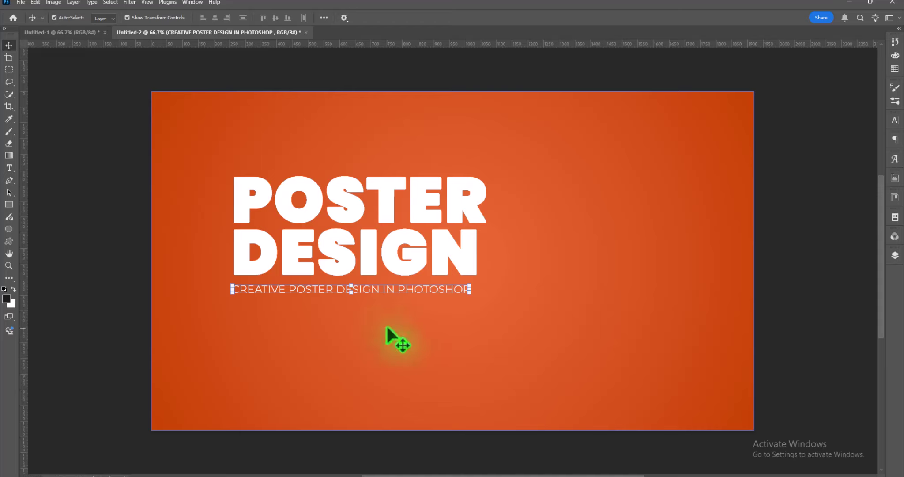
key(Right)
key(Right)
key(Right)
key(Right)
key(Right)
key(Right)
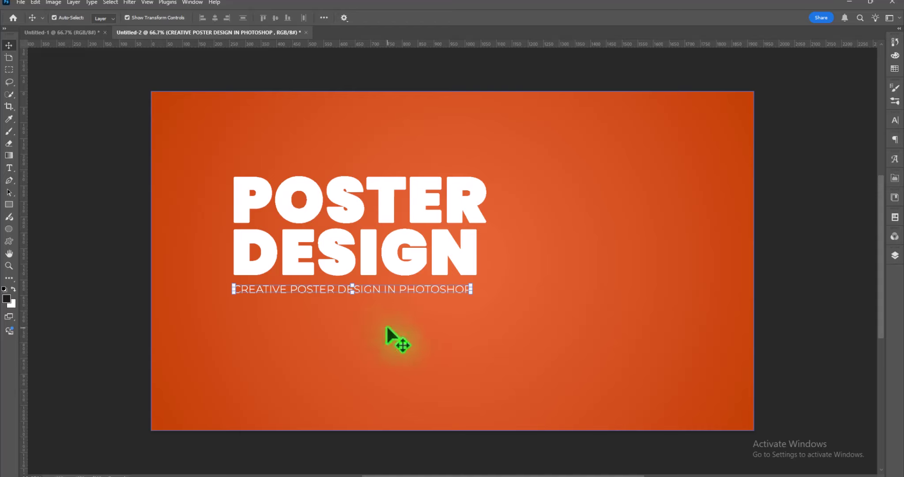
key(Right)
key(Right)
key(Right)
key(Right)
key(Right)
key(Right)
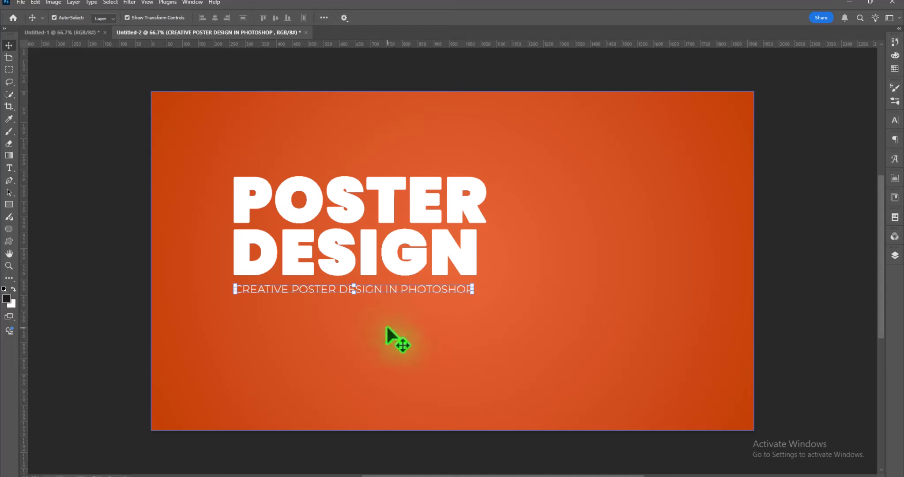
key(Right)
key(Right)
key(Right)
key(Right)
key(Right)
key(Right)
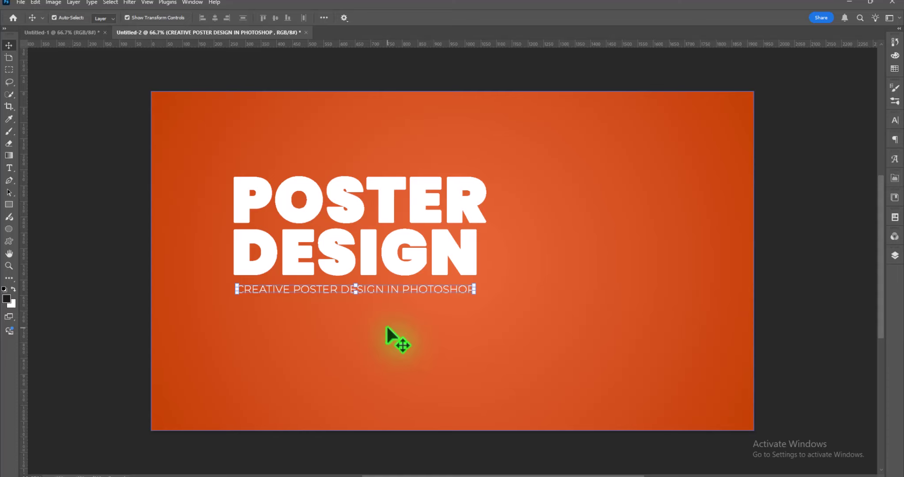
click(842, 250)
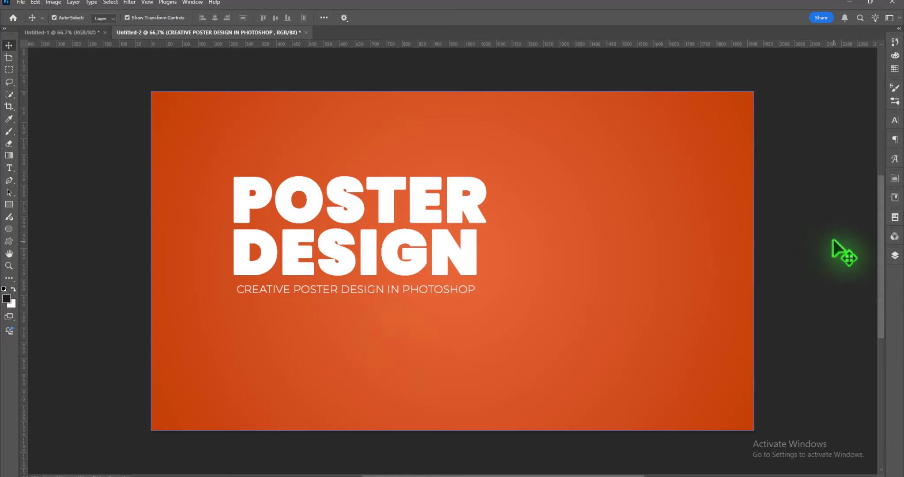
Set the subtitle's font size to 8.3 pt and nudge it left in line with the title's left edge
click(419, 290)
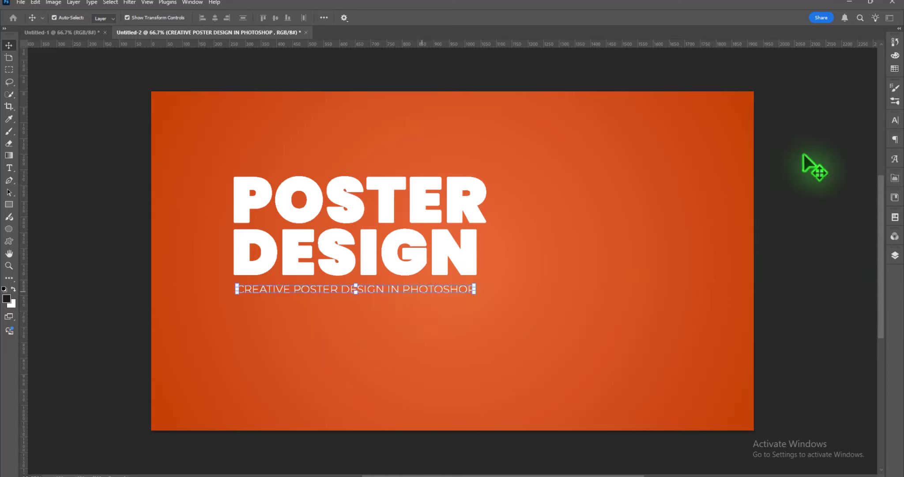
click(895, 120)
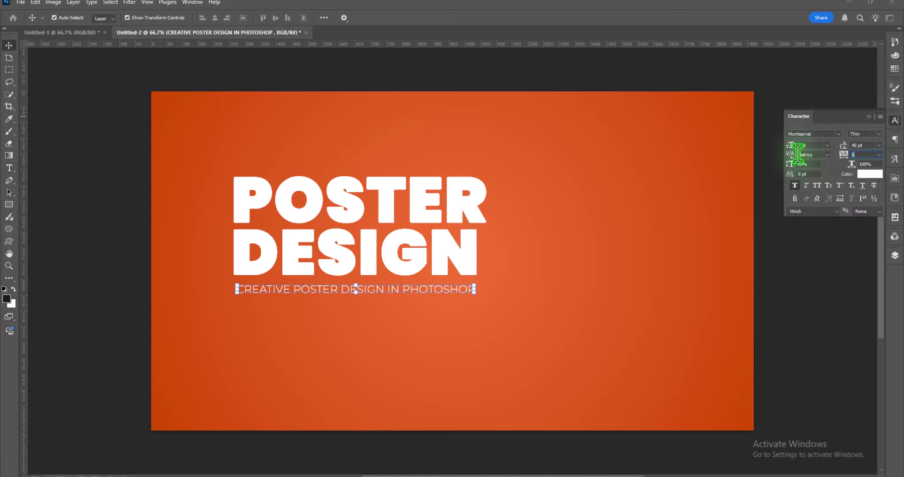
click(803, 149)
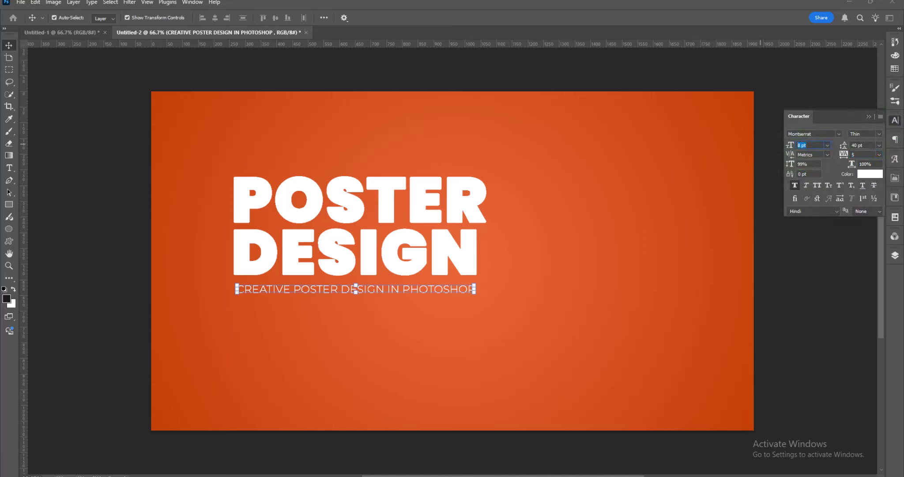
text(8.3)
key(Return)
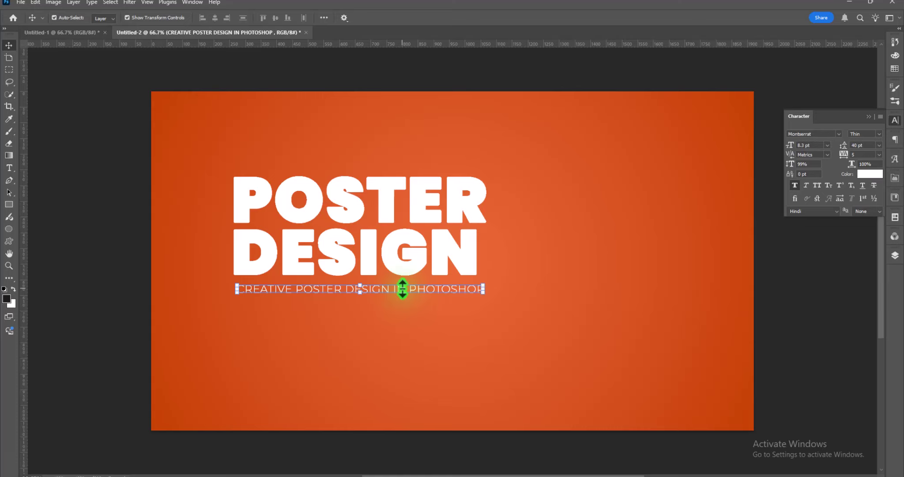
key(Left)
key(Left)
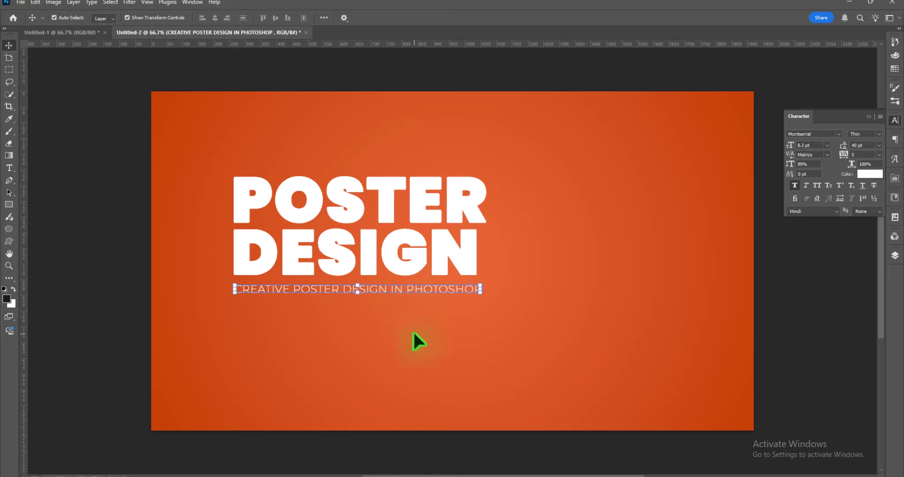
Nudge the subtitle slightly up toward DESIGN and set its font size to 8.2 pt
click(414, 334)
click(414, 289)
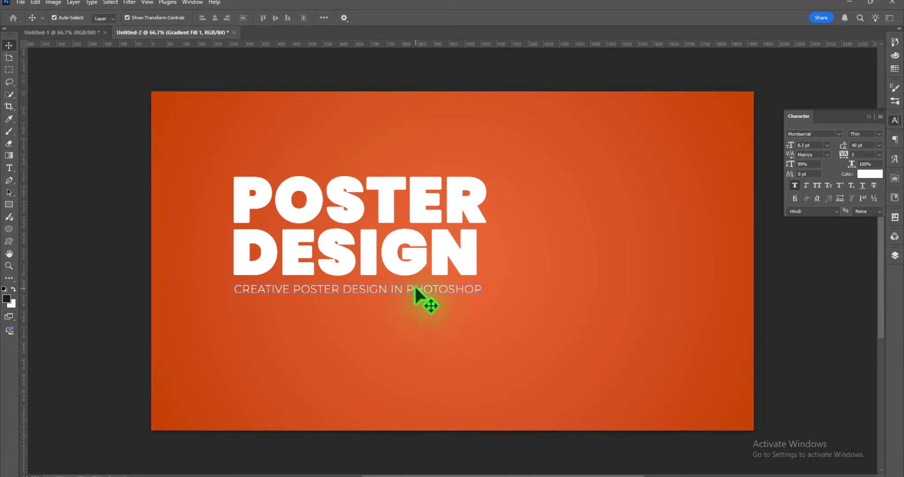
key(Up)
key(Up)
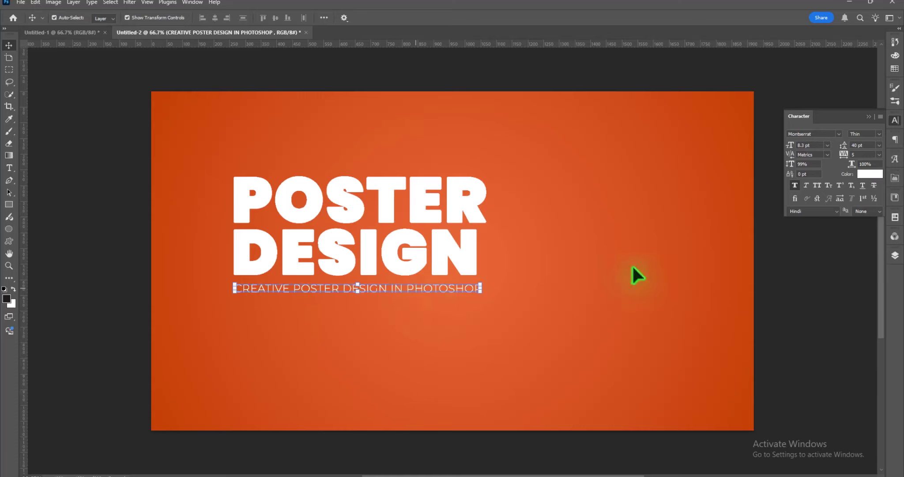
click(817, 145)
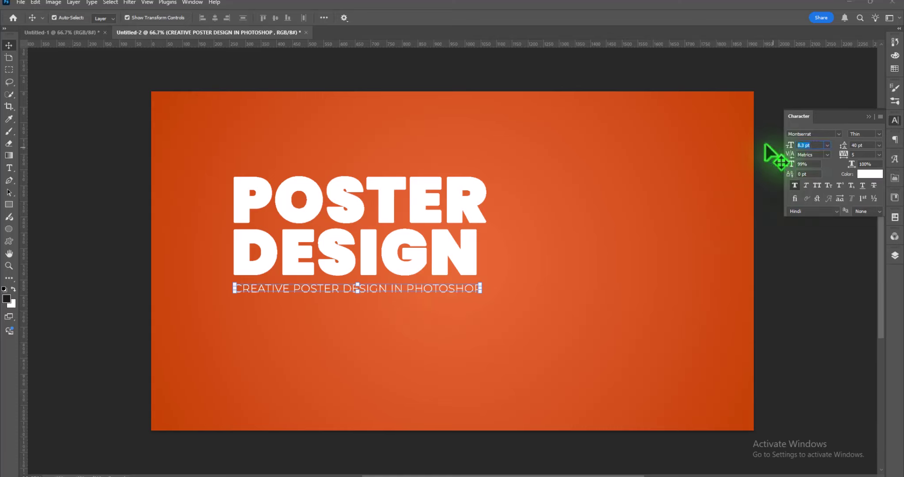
text(8)
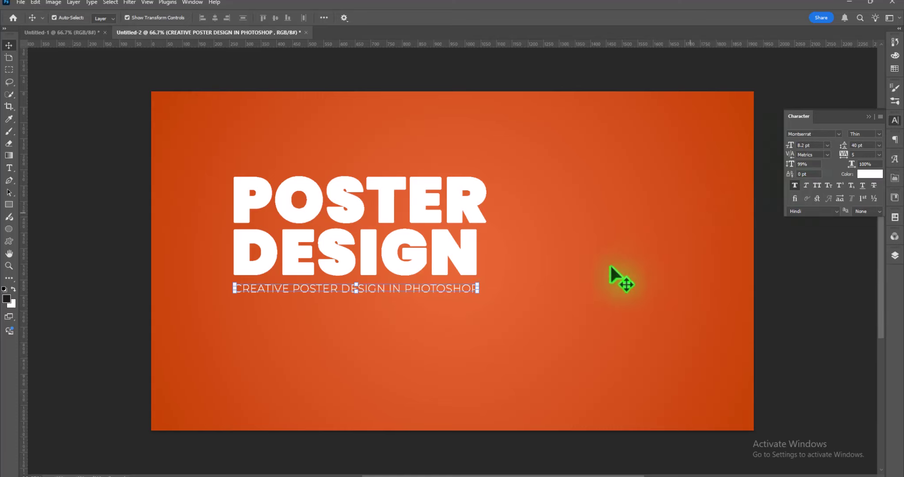
click(432, 364)
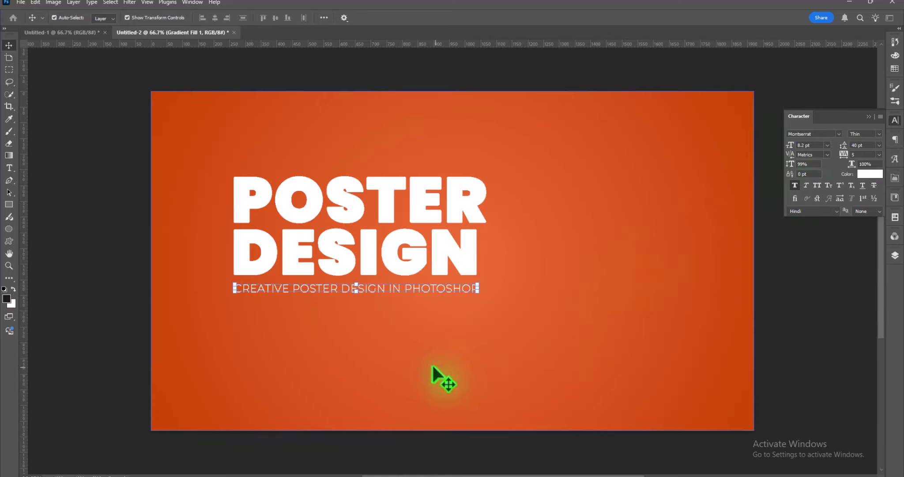
click(364, 287)
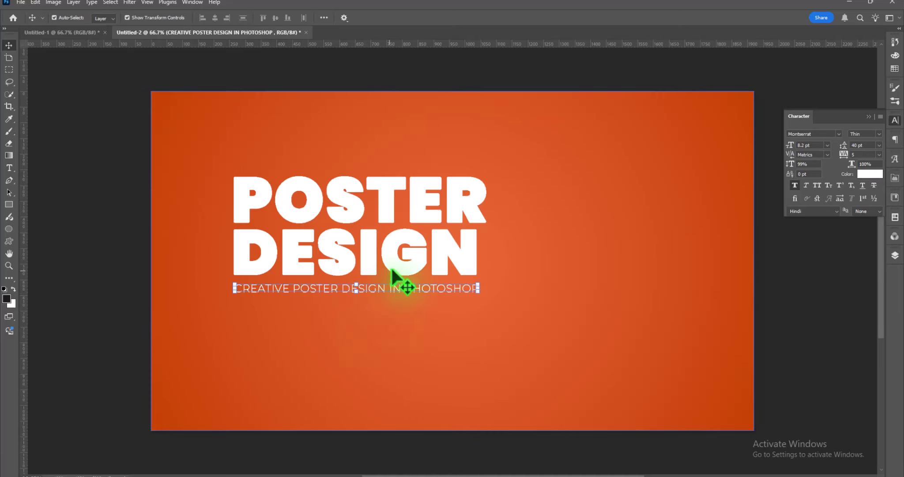
Merge the title and subtitle layers, and place one copy of the merged text at each side edge of the canvas
click(895, 255)
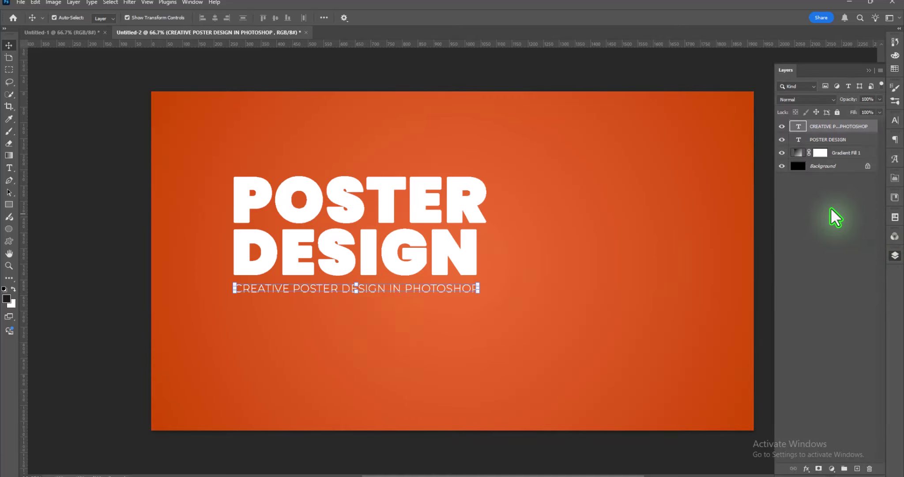
shift+click(835, 141)
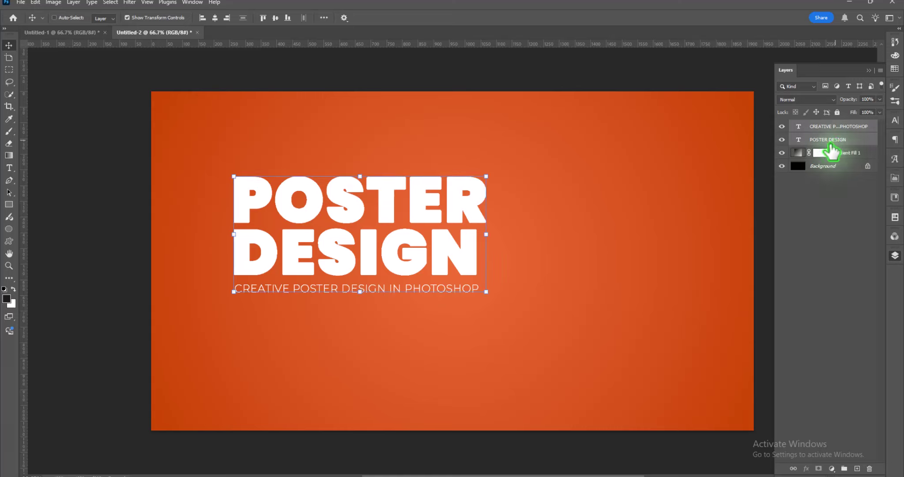
key(ctrl+e)
drag(399, 259, 680, 263)
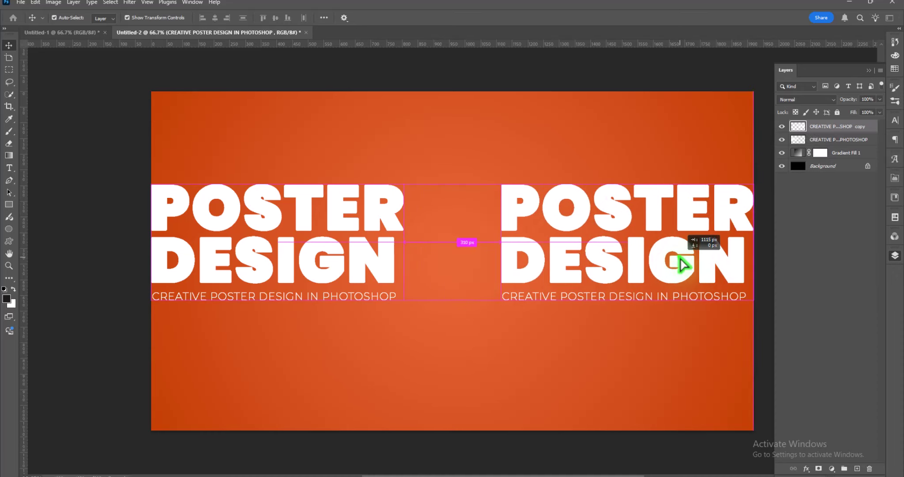
Apply a Perspective transform to the left text, enlarging its outer side and shrinking its inner side toward the canvas centre
click(389, 266)
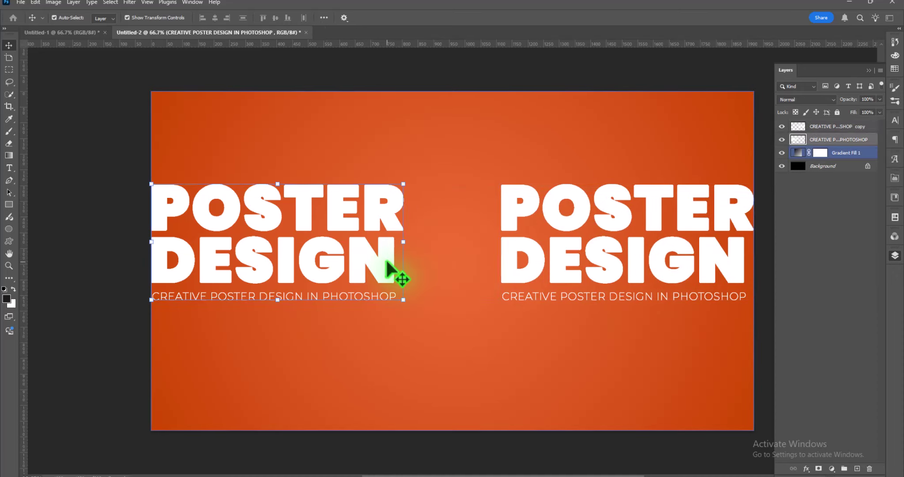
key(ctrl+t)
right_click(389, 260)
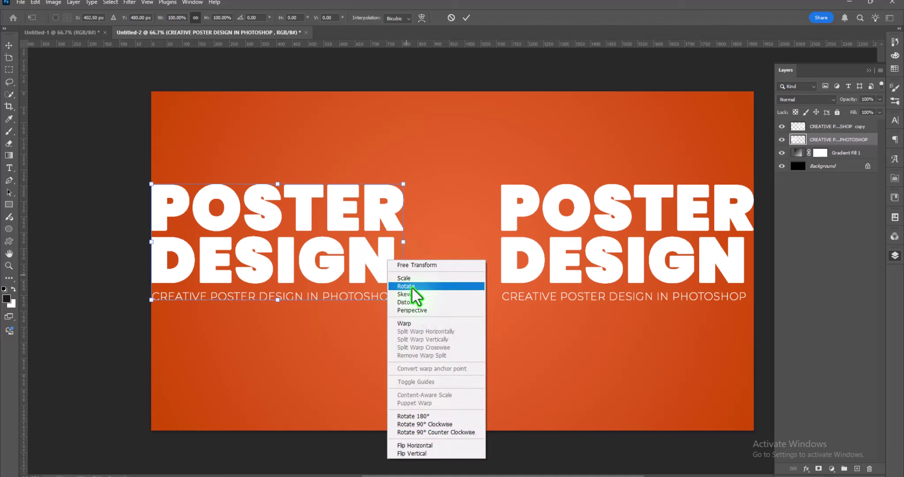
click(418, 310)
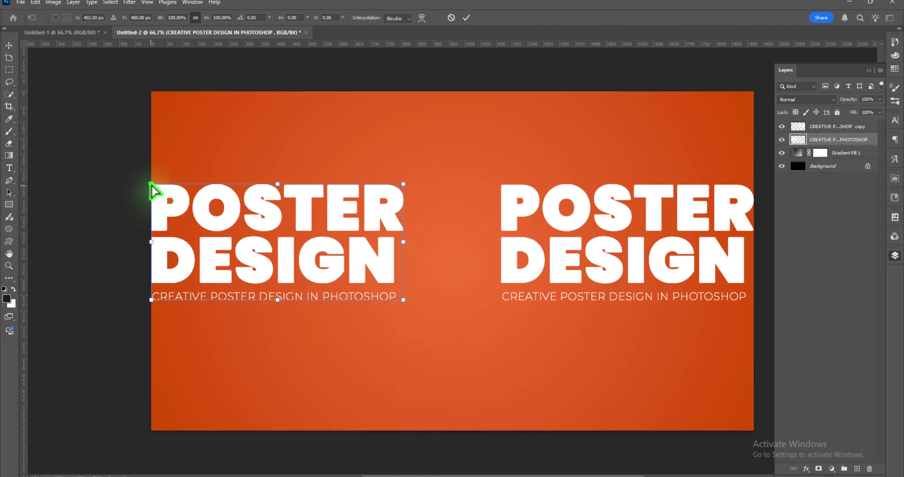
drag(151, 185, 151, 112)
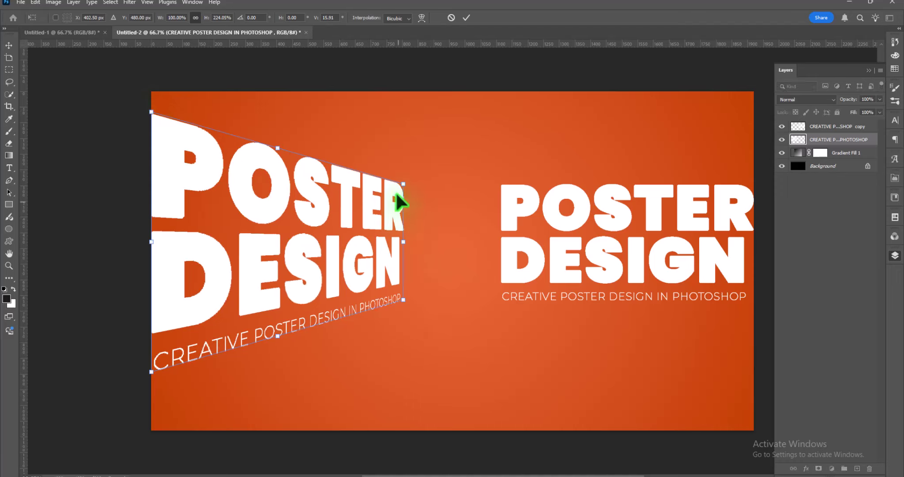
drag(404, 183, 409, 210)
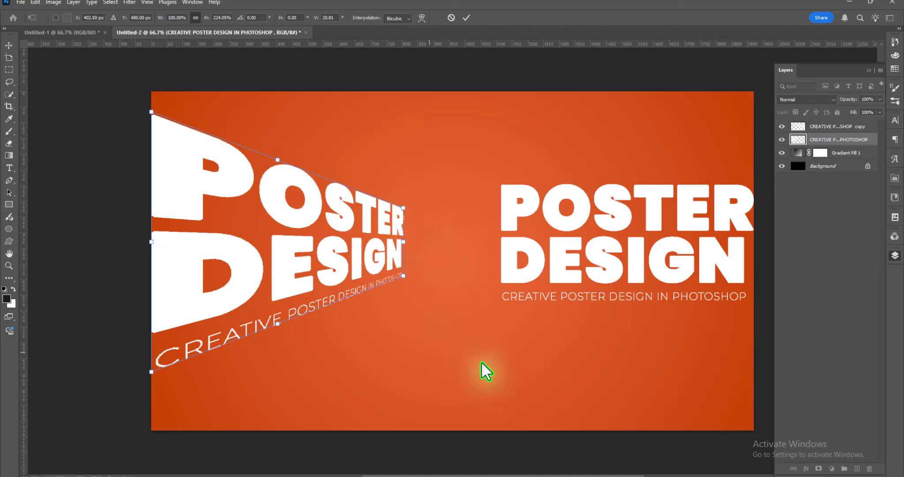
key(Return)
Apply a mirrored Perspective transform to the right text copy, enlarging its outer side and shrinking its inner side
ctrl+click(513, 263)
key(ctrl+t)
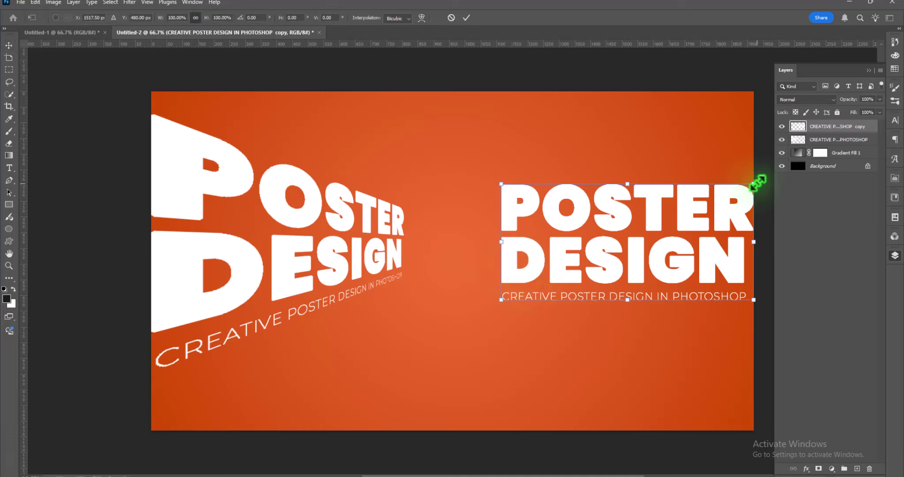
right_click(702, 216)
click(728, 266)
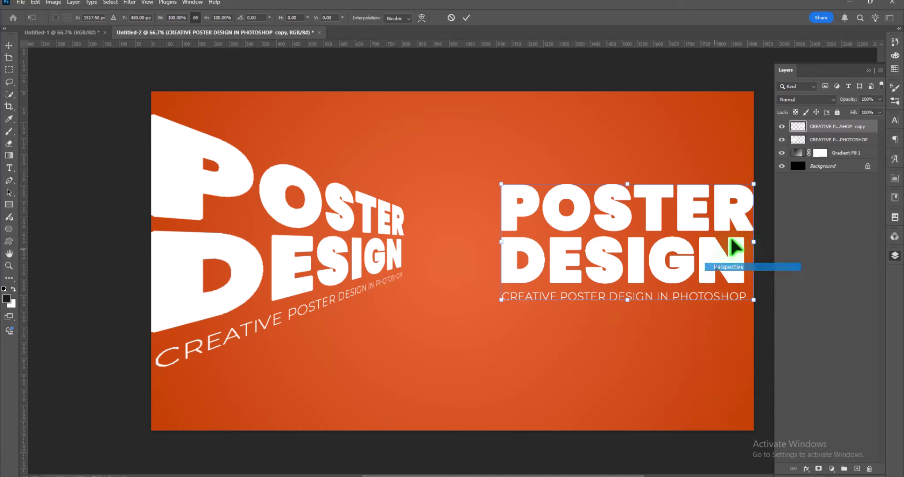
drag(753, 184, 748, 106)
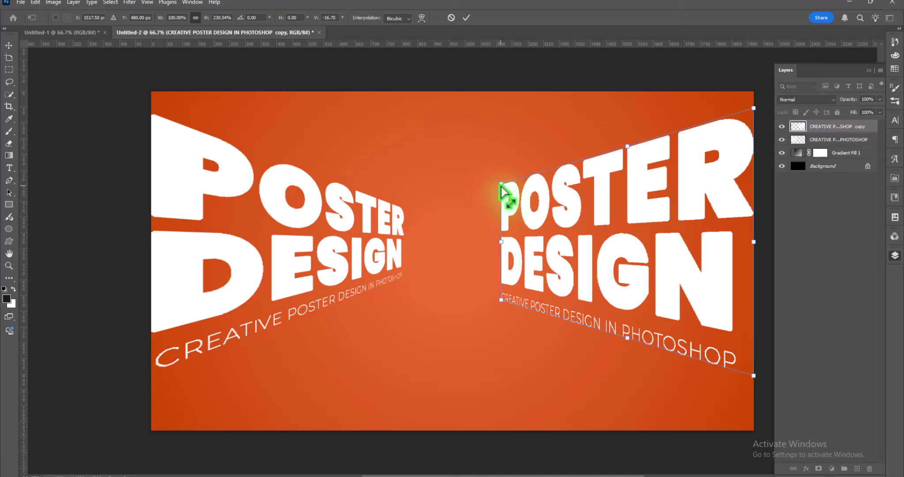
drag(502, 184, 504, 208)
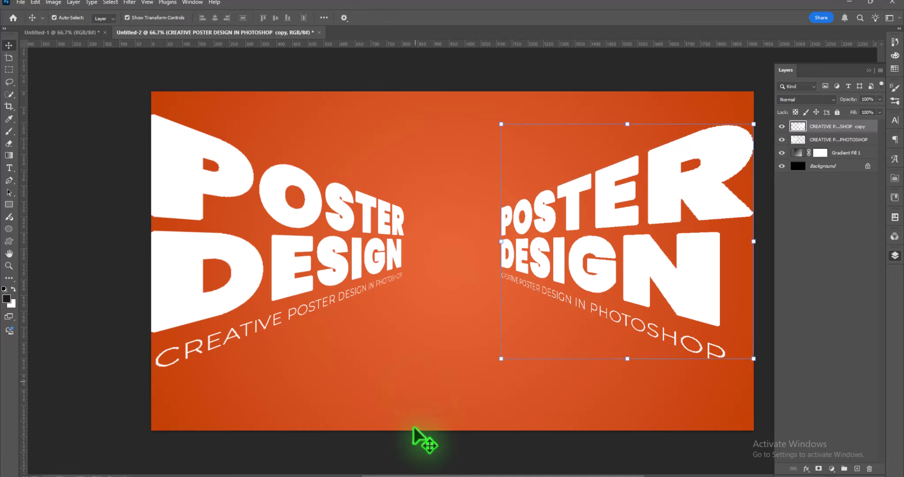
click(428, 411)
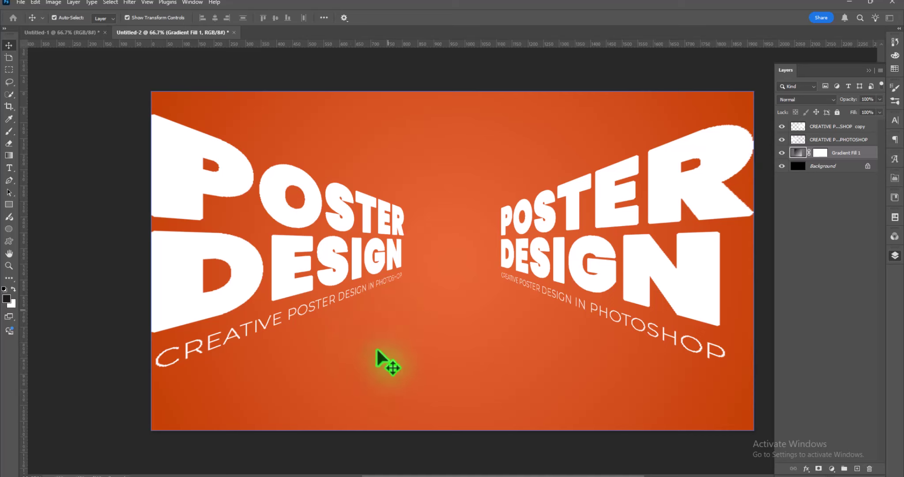
Convert the two perspective text layers together into one smart object
click(834, 140)
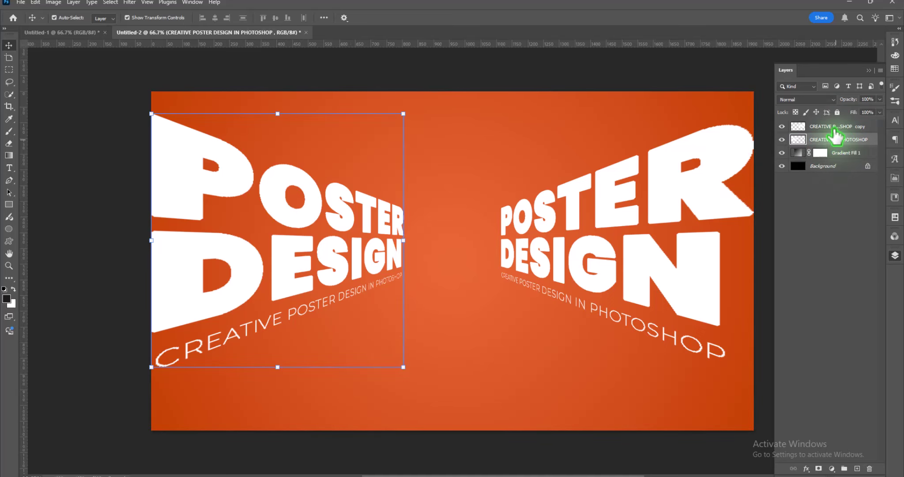
ctrl+click(835, 127)
right_click(834, 128)
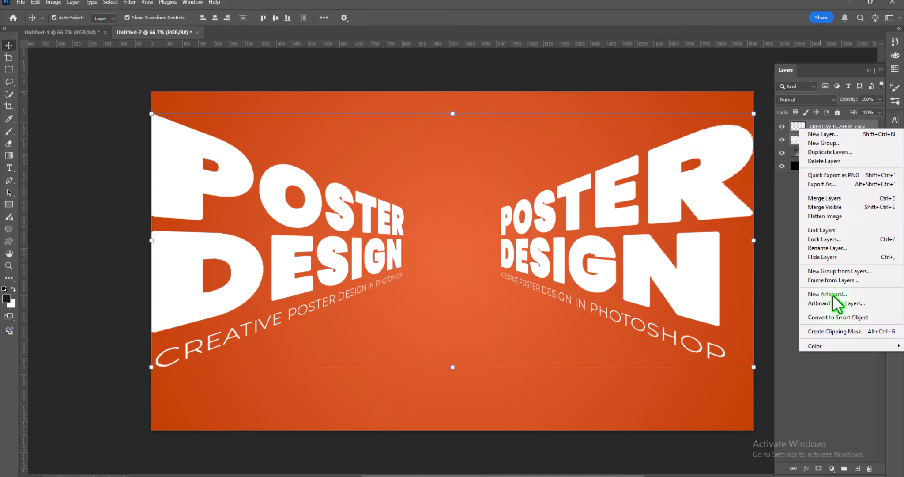
click(836, 315)
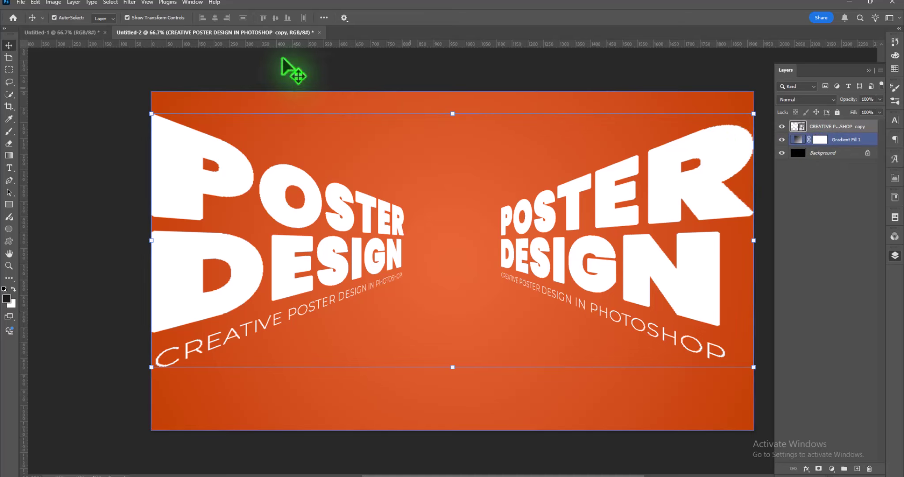
Apply a Tilt-Shift blur to the perspective text, rotated to vertical with both dashed fade lines extended to the canvas side edges
click(128, 3)
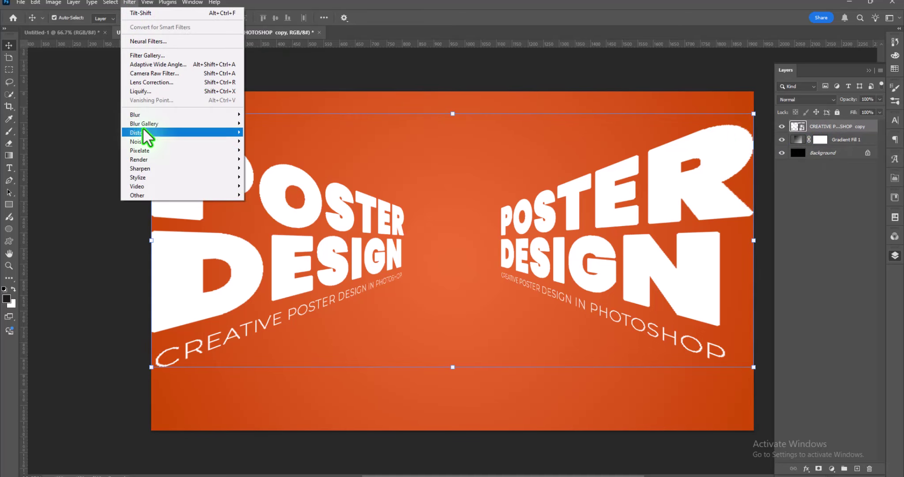
mouse_move(167, 127)
click(262, 141)
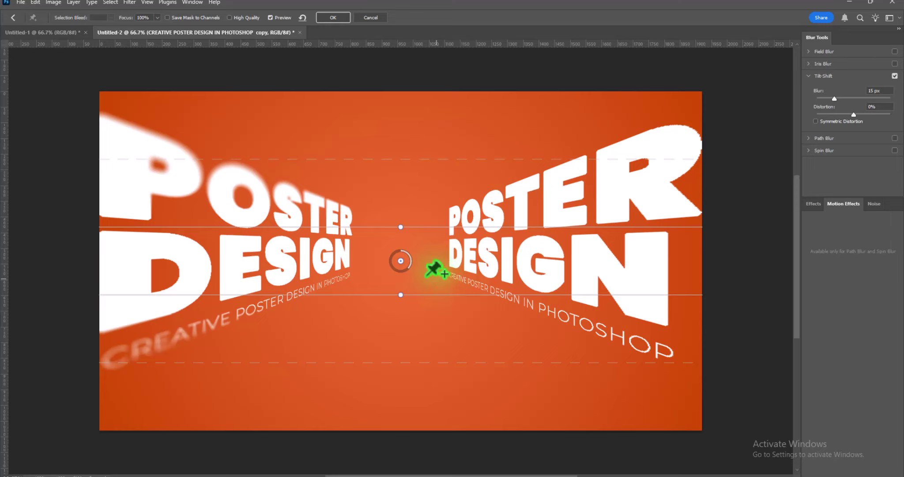
drag(411, 238, 413, 262)
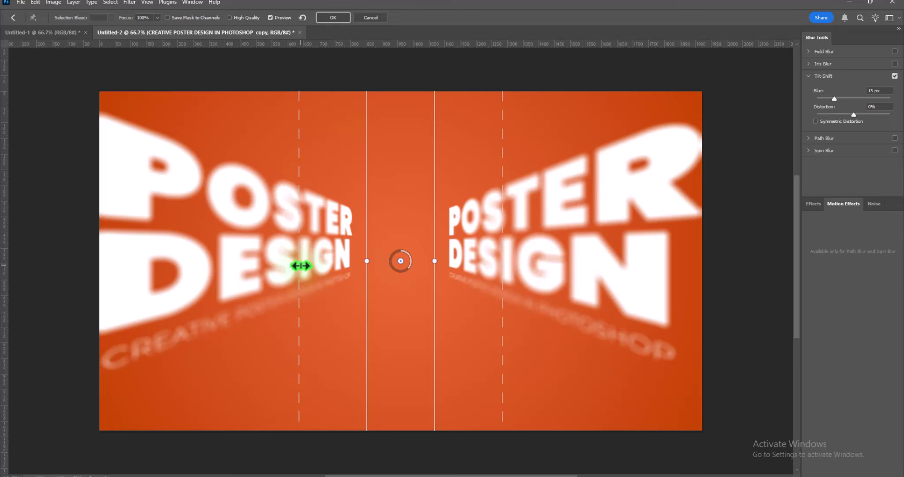
drag(300, 265, 118, 268)
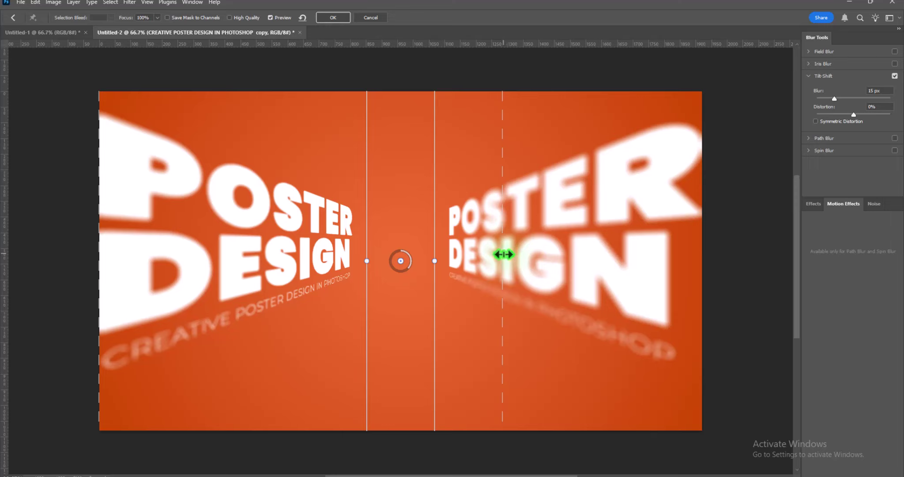
drag(552, 255, 691, 250)
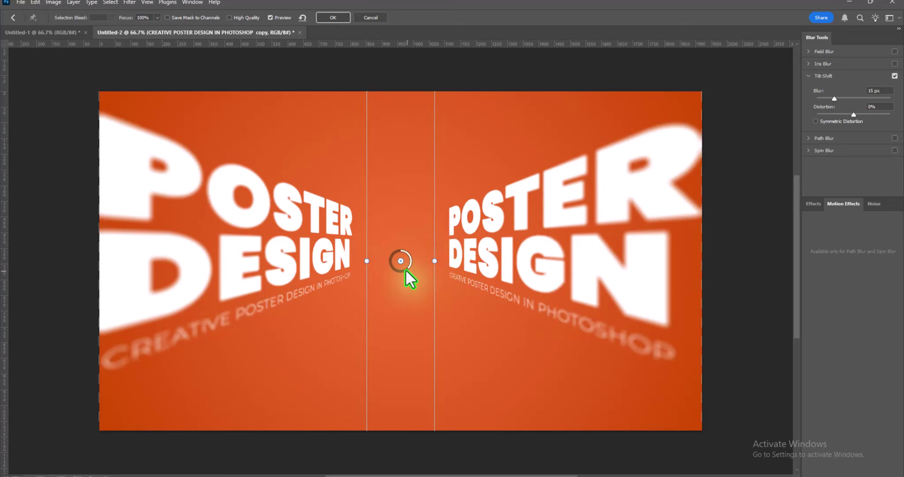
Set the Tilt-Shift blur strength to 14 px and apply it to the text smart object
drag(407, 267, 405, 268)
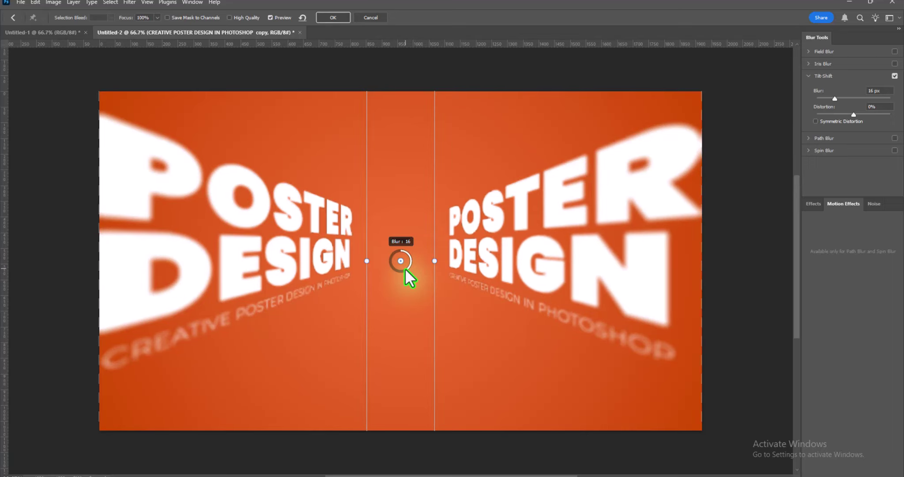
drag(405, 268, 408, 267)
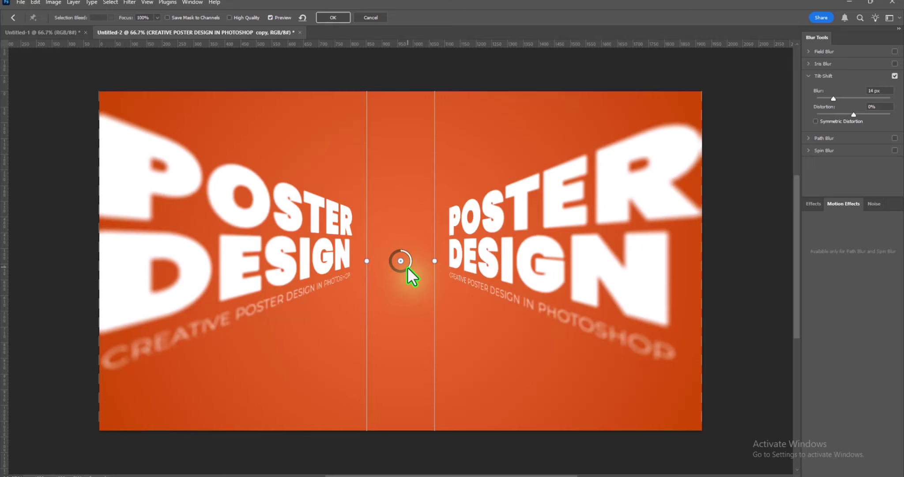
click(332, 18)
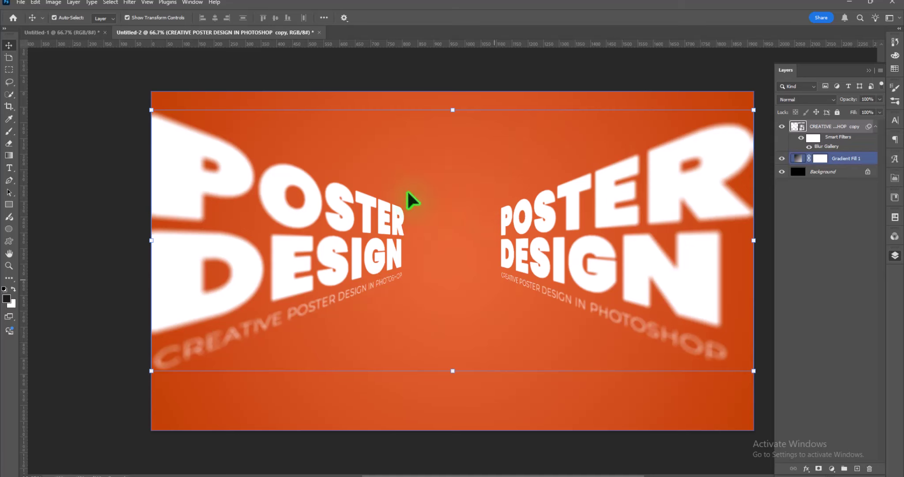
Place the orange car photo from the Desktop folder at the canvas centre and rasterize its layer
click(836, 241)
mouse_move(379, 475)
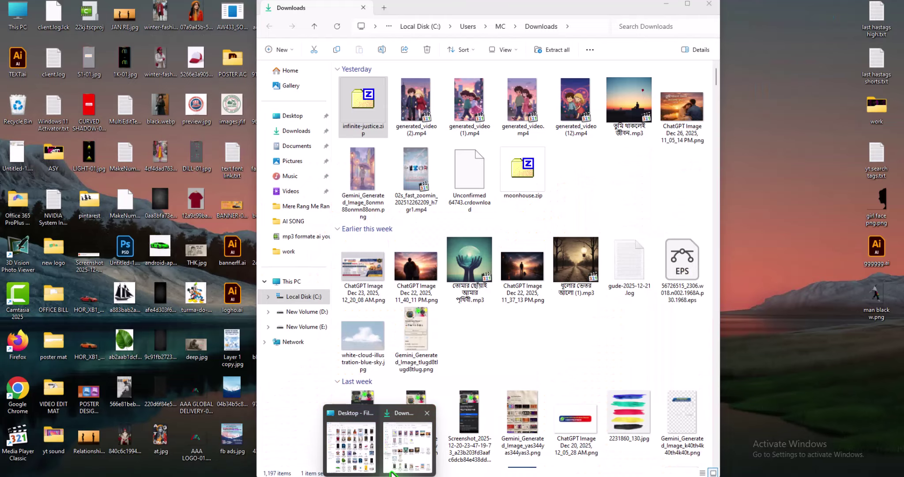
mouse_move(362, 449)
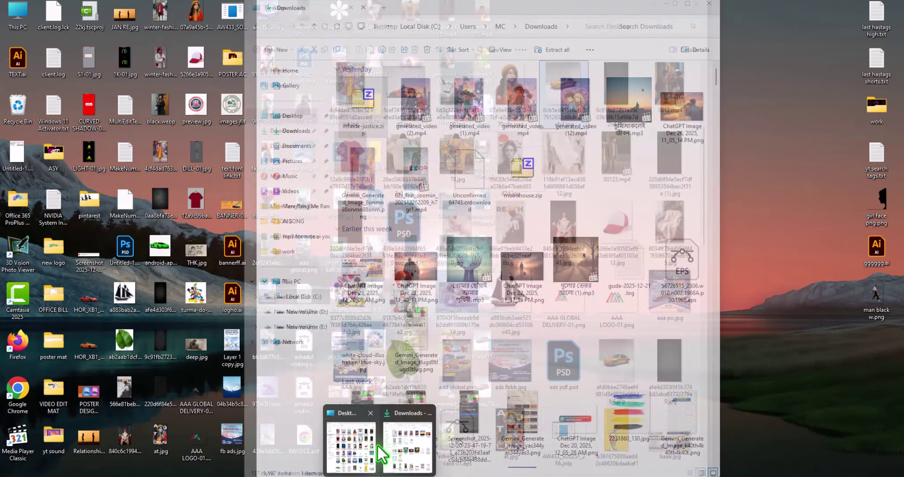
click(365, 454)
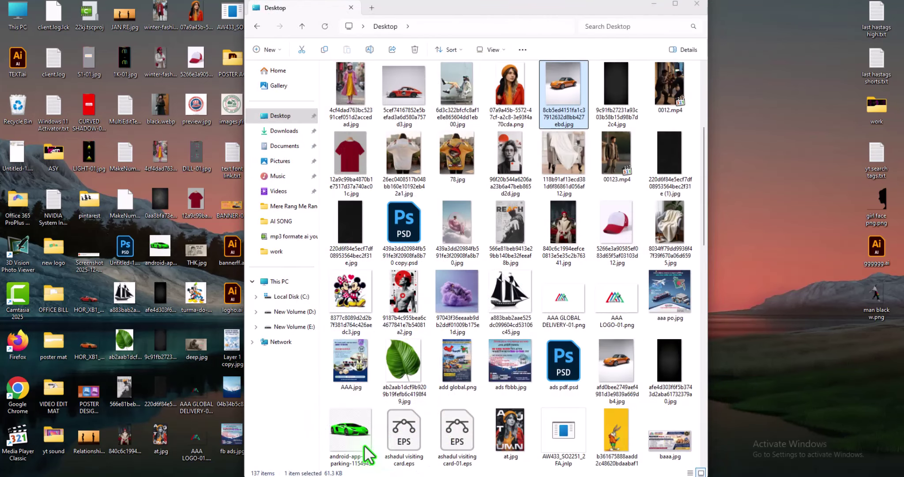
drag(565, 82, 206, 246)
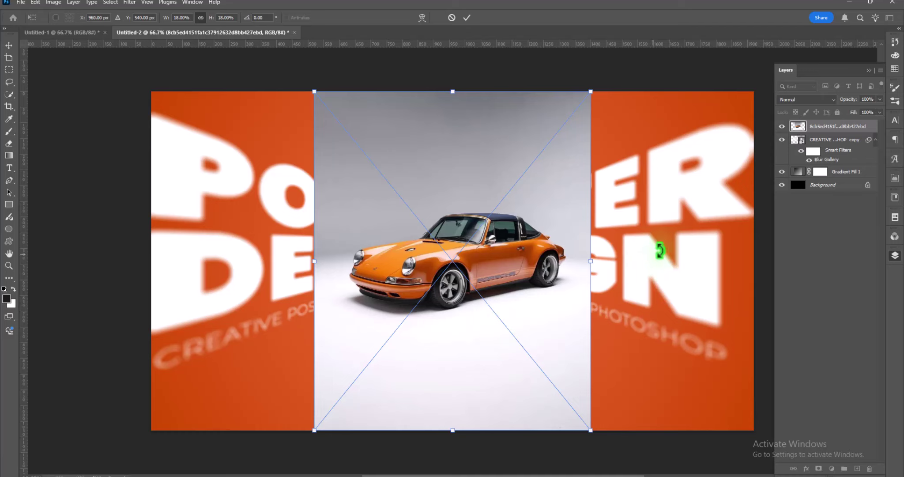
drag(505, 270, 492, 264)
key(Return)
right_click(837, 127)
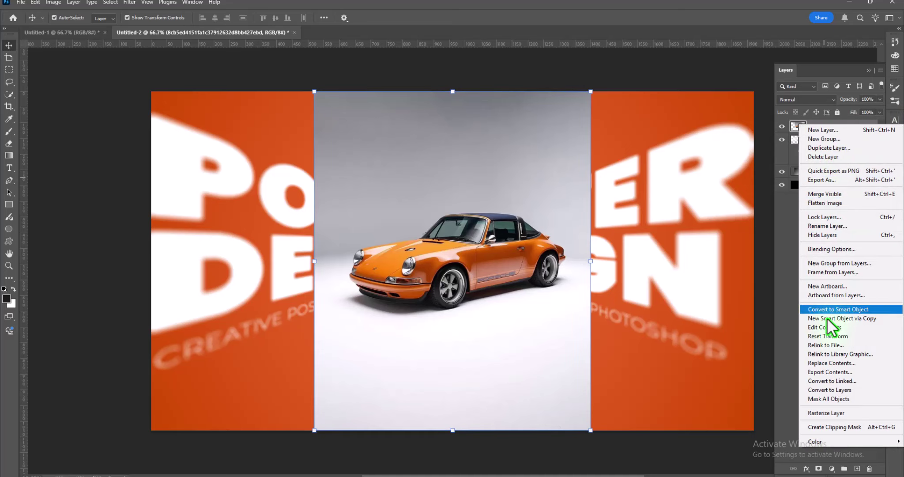
click(832, 412)
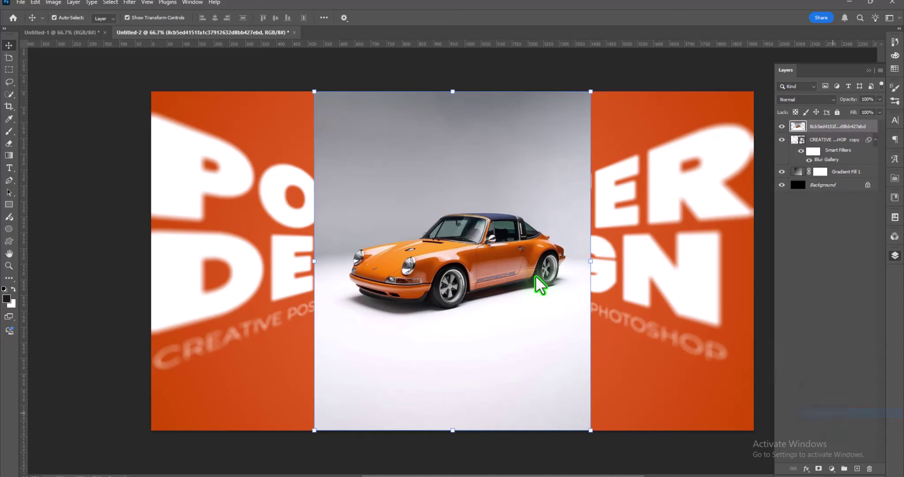
Select the car as the photo's subject and hide its grey backdrop with a layer mask
click(129, 3)
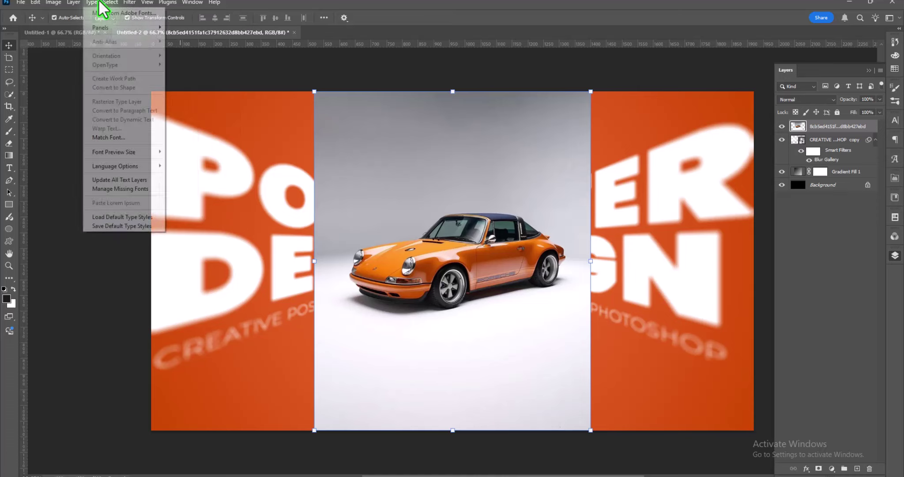
mouse_move(106, 4)
click(122, 113)
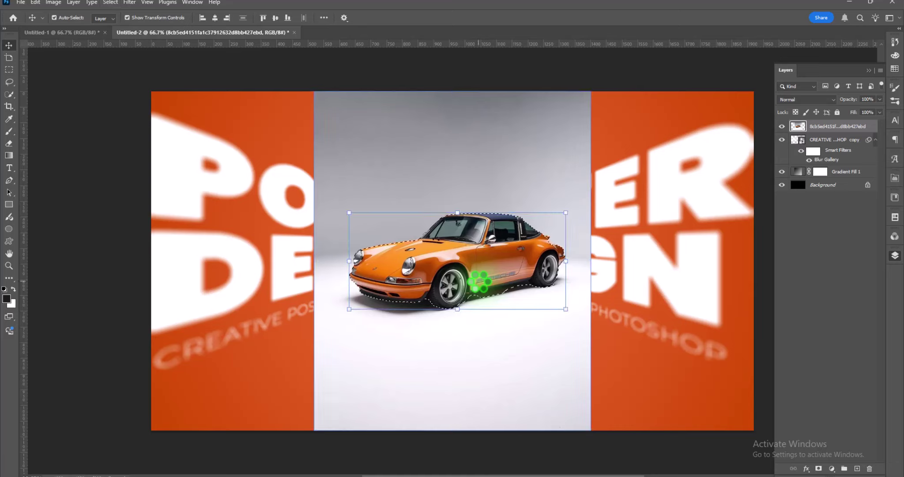
click(10, 82)
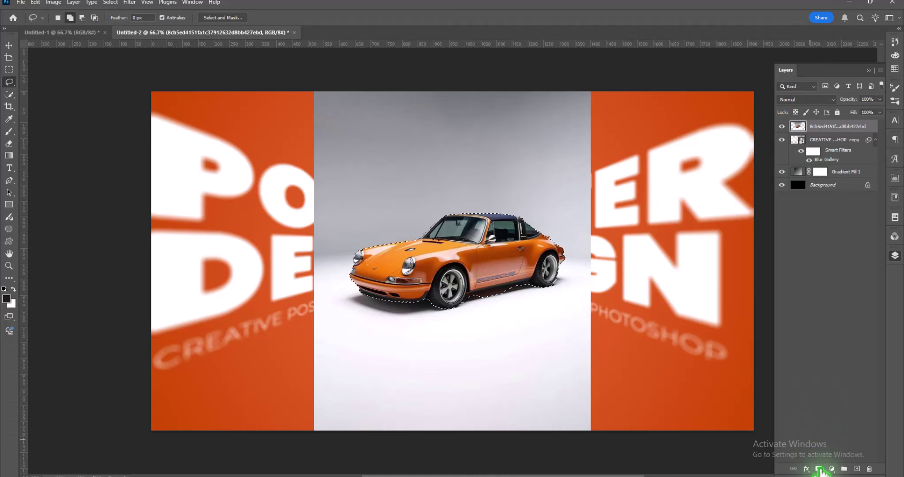
click(818, 468)
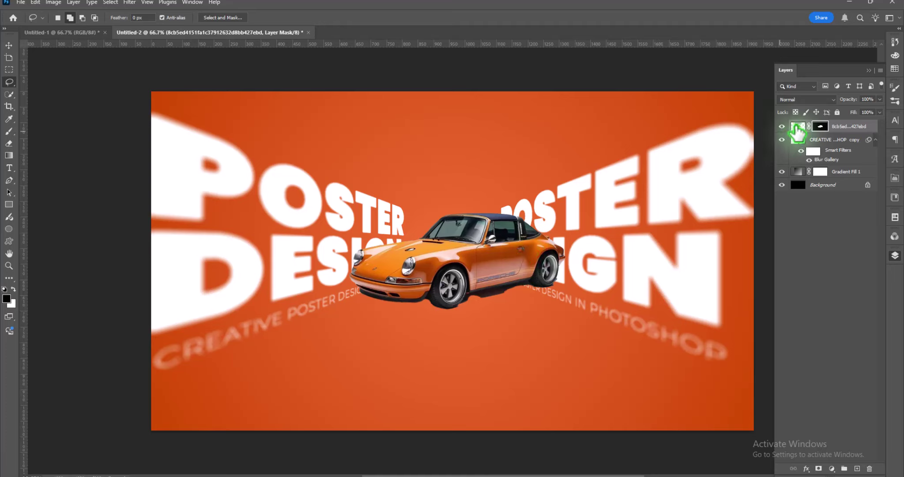
Lasso the car's lower body and surrounding ground shadow from the photo and copy that area onto a new layer
click(797, 126)
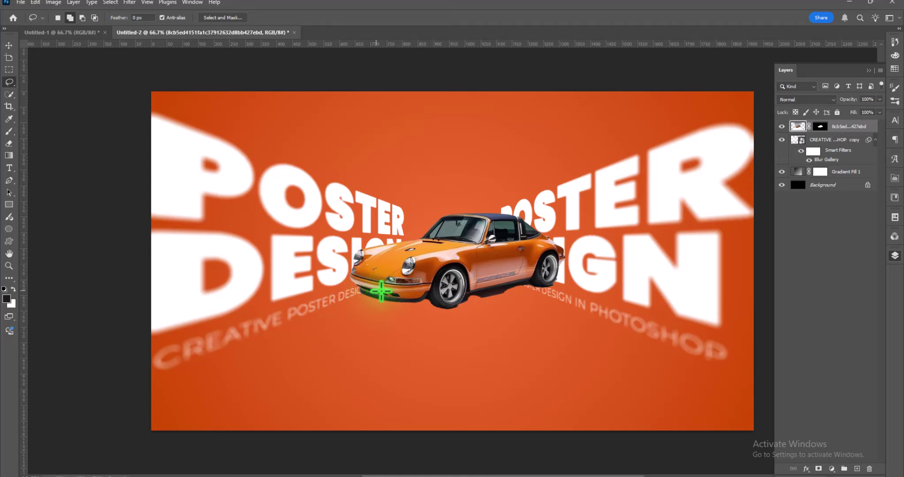
mouse_move(381, 291)
mouse_down()
mouse_move(573, 266)
mouse_move(557, 302)
mouse_move(439, 322)
mouse_move(363, 308)
mouse_move(339, 276)
mouse_move(385, 292)
mouse_up()
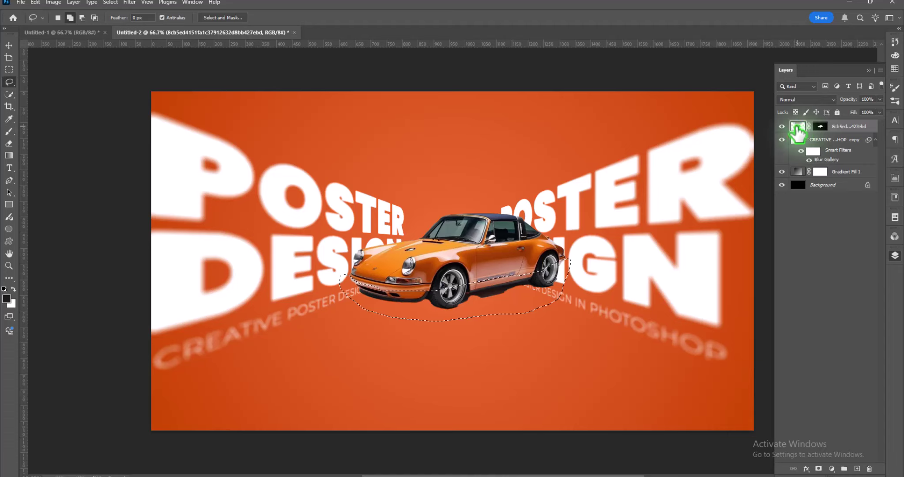
key(ctrl+shift+alt+n)
key(ctrl+BackSpace)
key(ctrl+d)
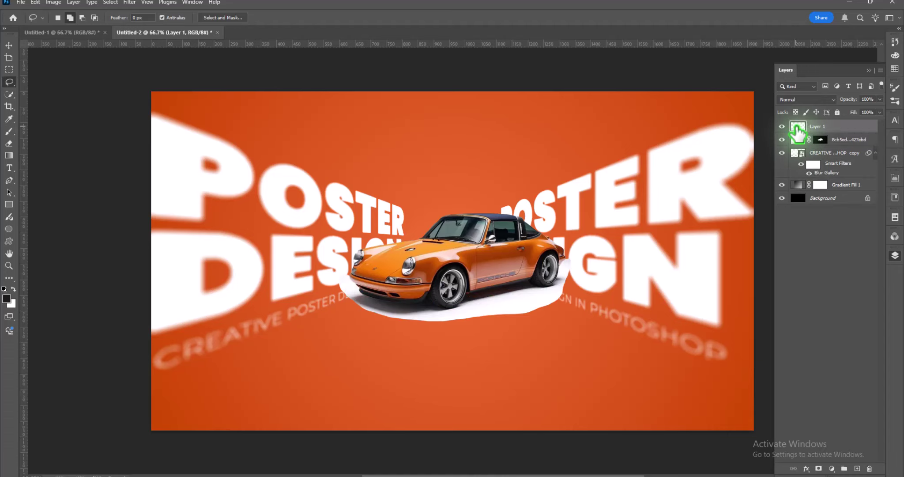
Set the shadow layer's blend mode to Multiply, add a layer mask, and brush out its overlap on the car's lower body
click(796, 100)
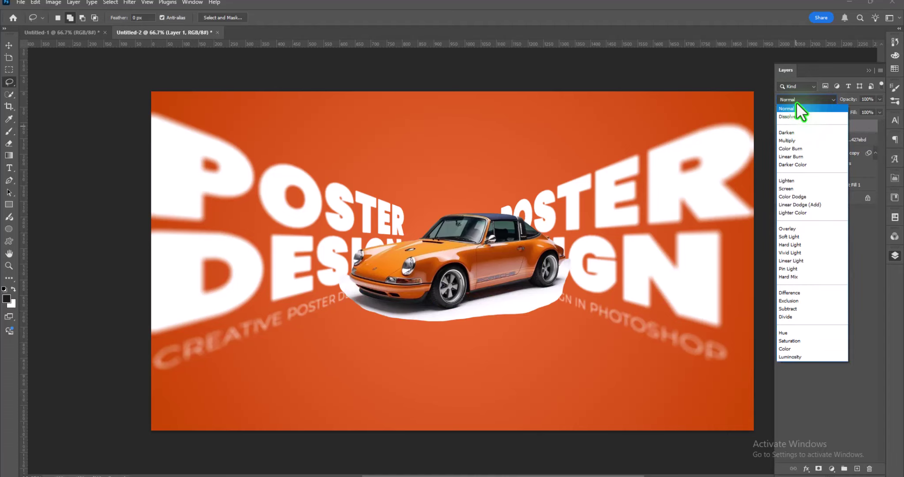
click(792, 140)
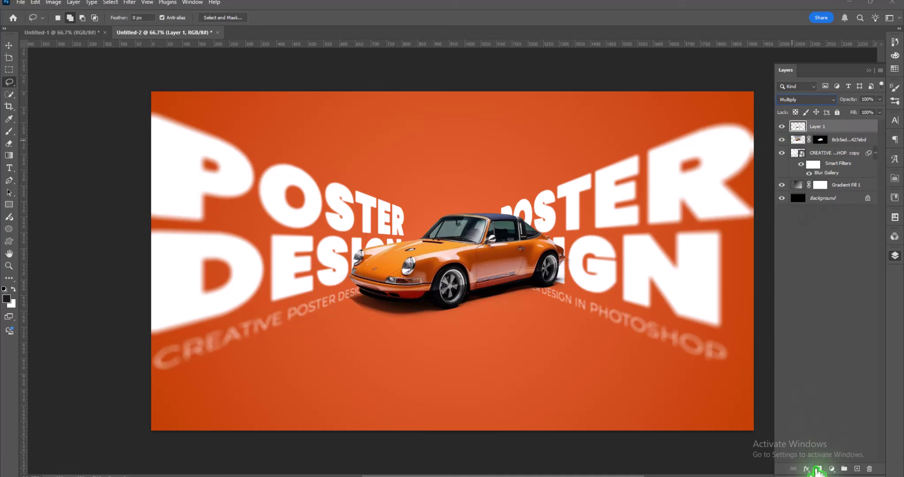
click(818, 468)
click(9, 132)
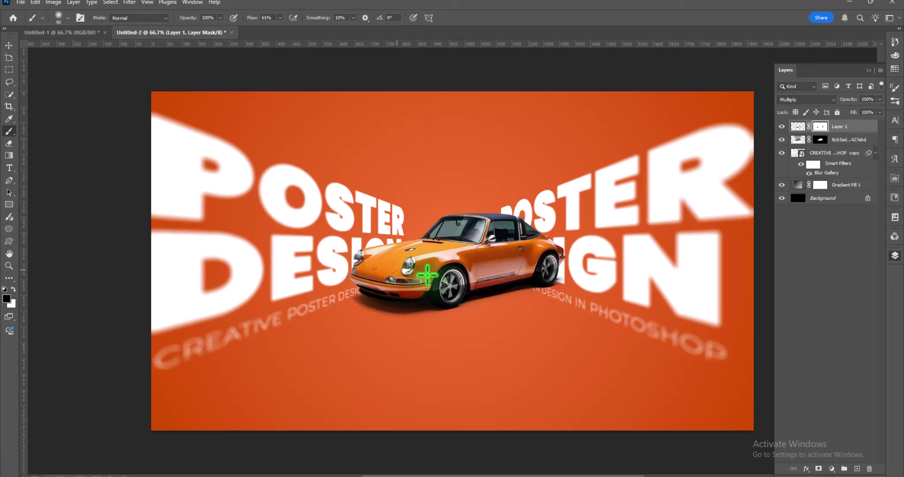
click(9, 45)
click(94, 209)
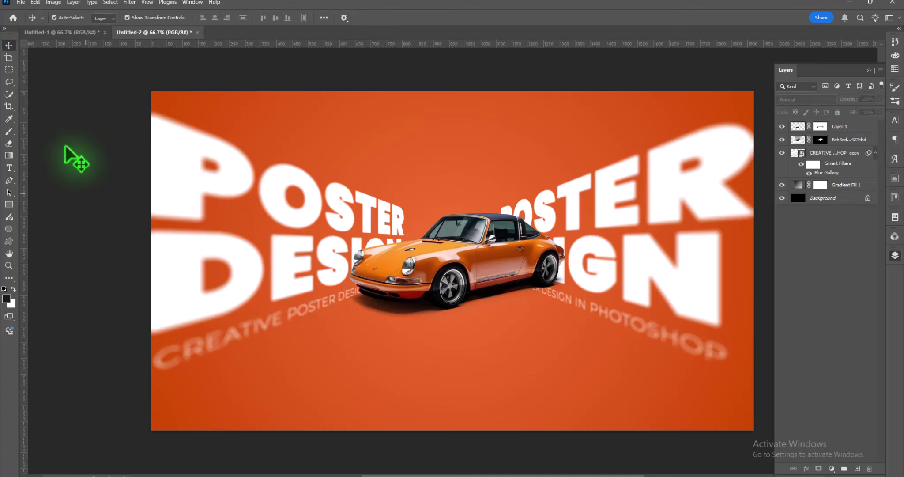
click(316, 314)
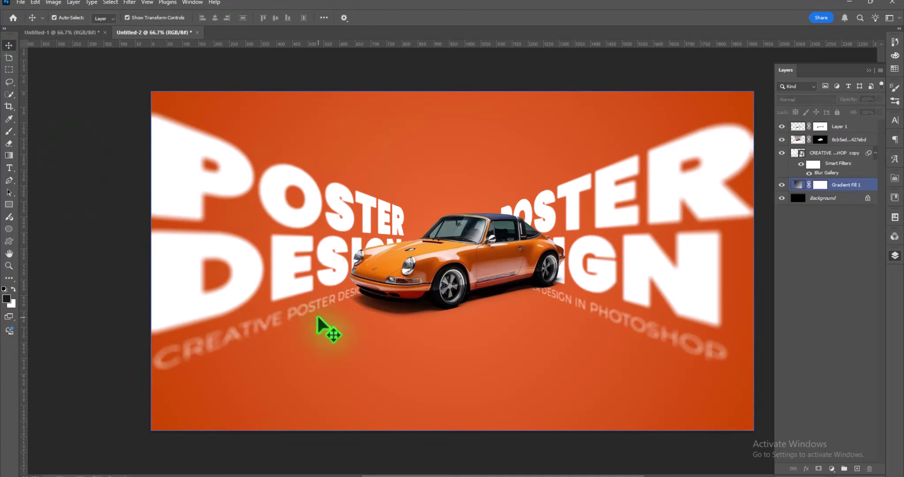
click(689, 269)
click(467, 371)
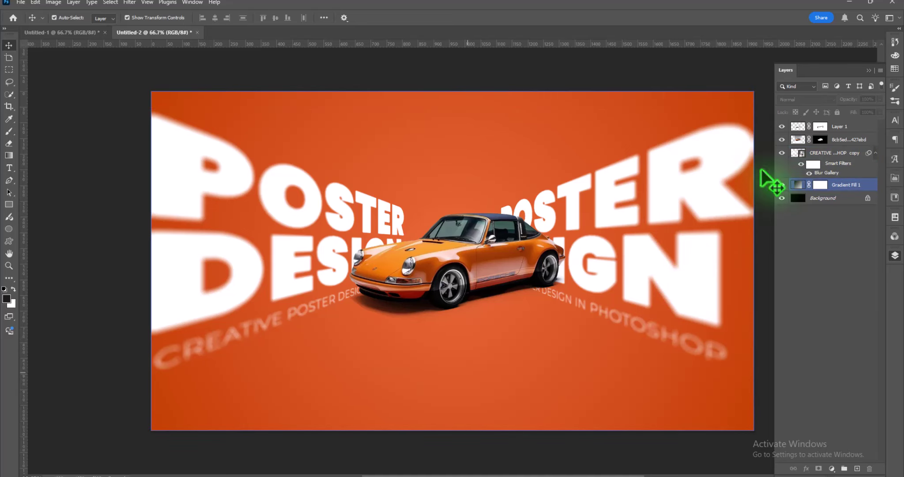
Try to merge the shadow layer with the masked car layer, and undo the merge
click(863, 138)
shift+click(862, 129)
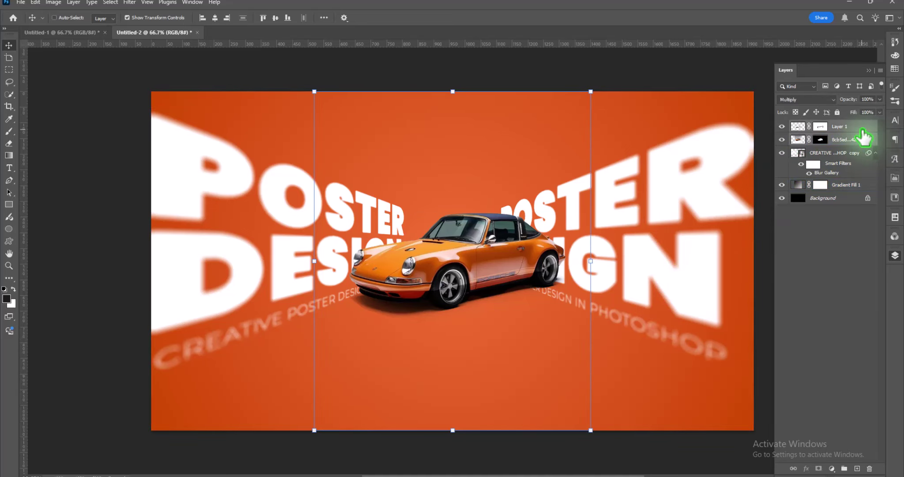
key(ctrl+e)
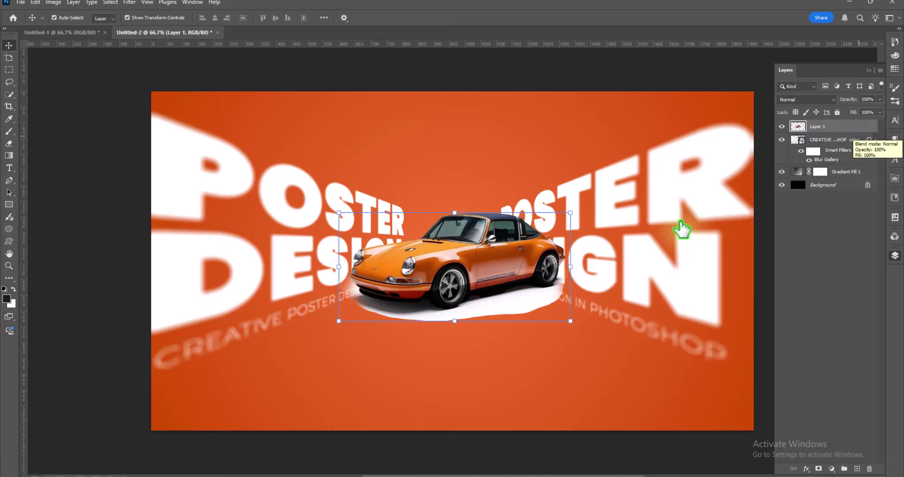
key(ctrl+z)
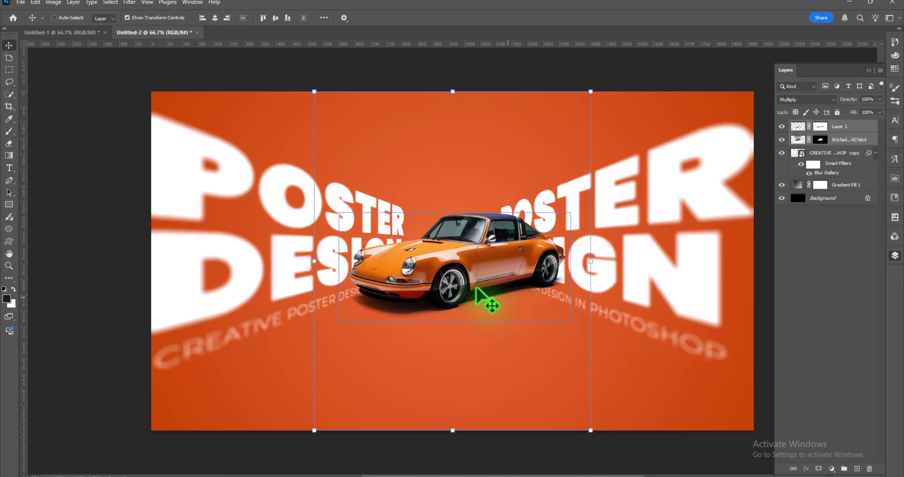
Try grouping the shadow and car layers and moving the car slightly downward, and undo the move and the grouping
key(ctrl+g)
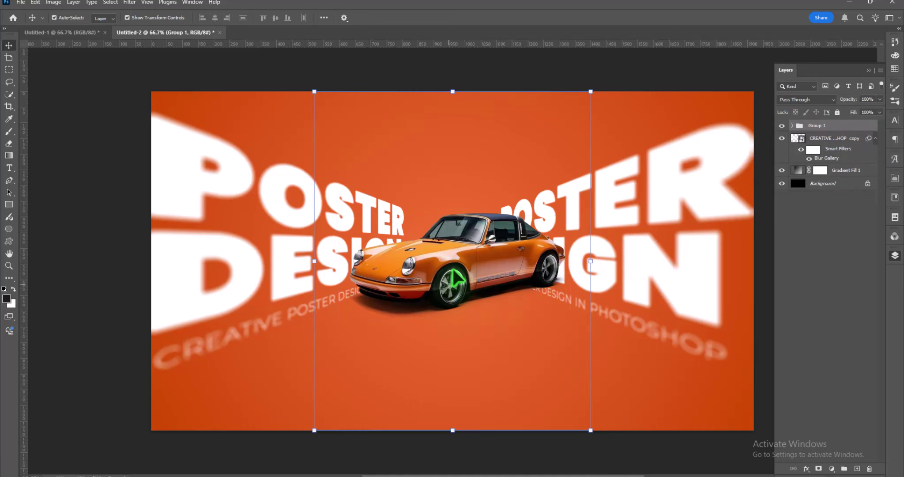
mouse_move(455, 278)
mouse_down()
mouse_move(458, 290)
mouse_move(454, 282)
mouse_up()
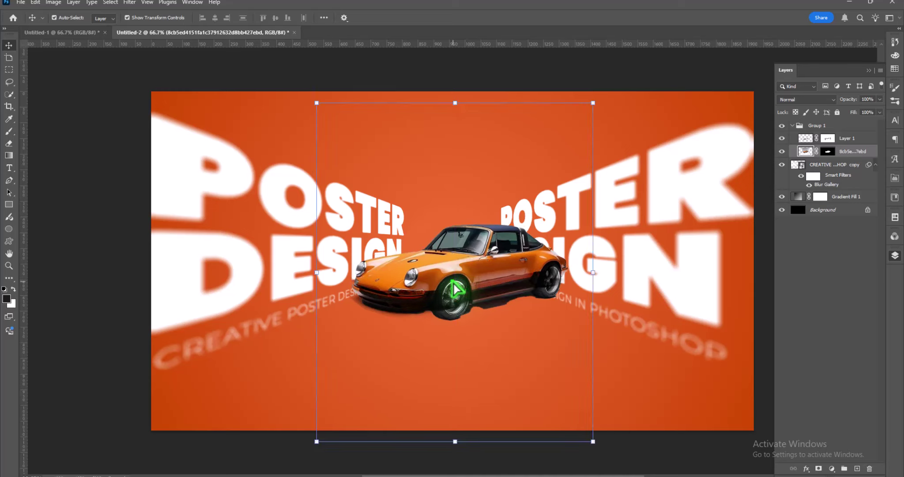
key(ctrl)
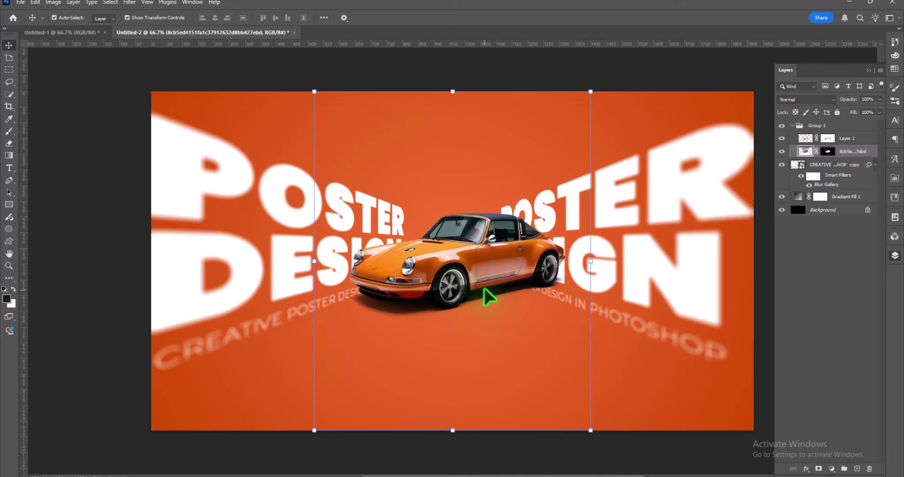
ctrl+click(594, 289)
key(ctrl+z)
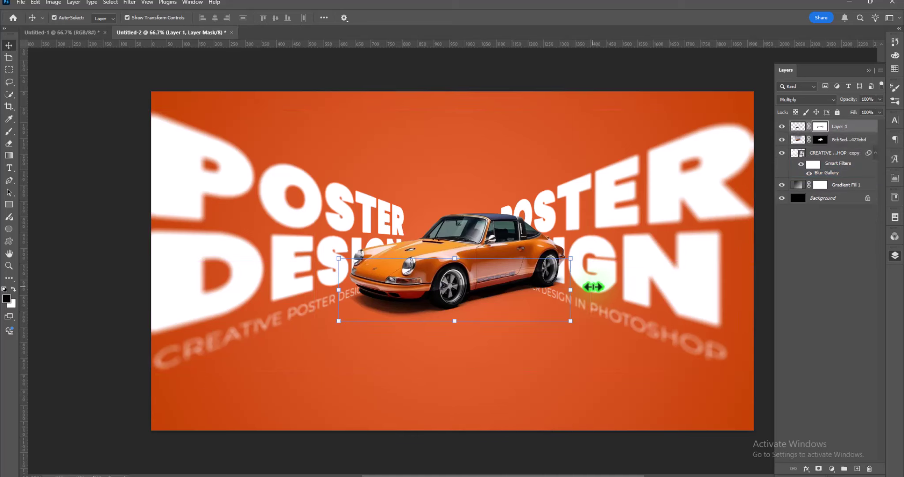
Select the masked car layer together with its shadow layer and move both slightly down and to the right on the poster
click(854, 140)
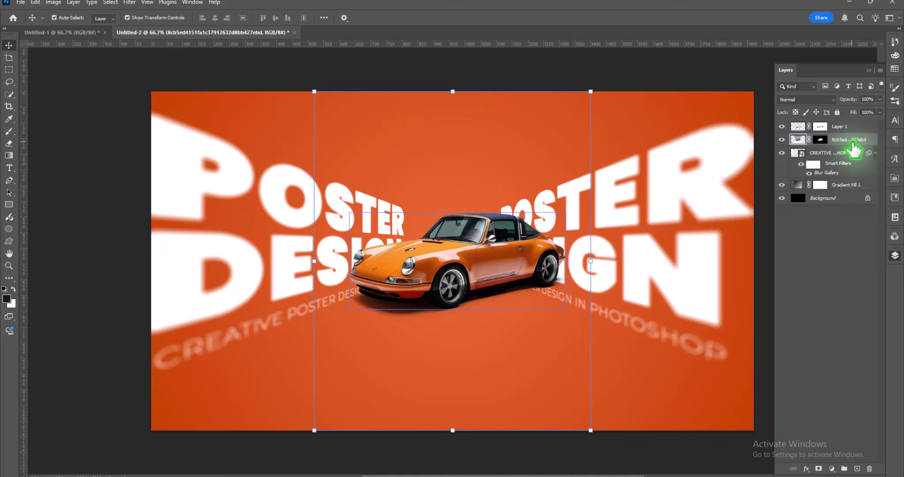
ctrl+click(850, 129)
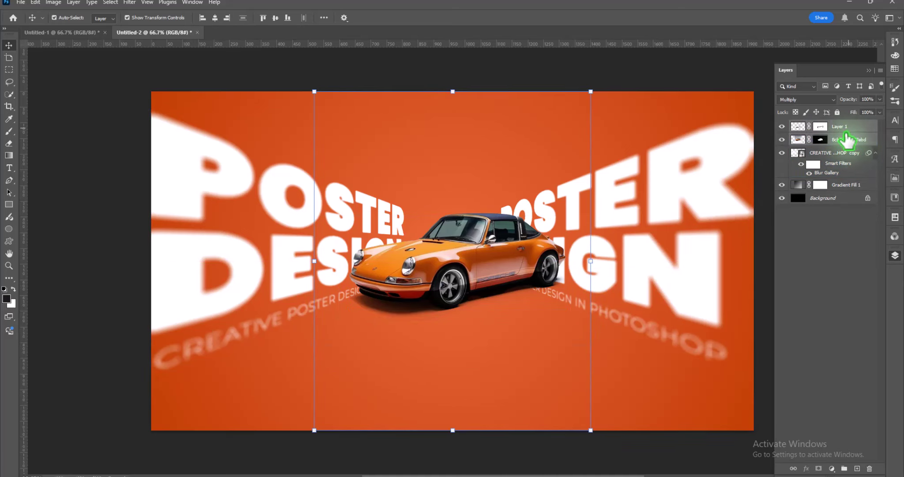
mouse_move(477, 276)
mouse_down()
mouse_move(457, 278)
mouse_move(470, 289)
mouse_move(479, 288)
mouse_move(475, 270)
mouse_move(482, 280)
mouse_up()
click(627, 382)
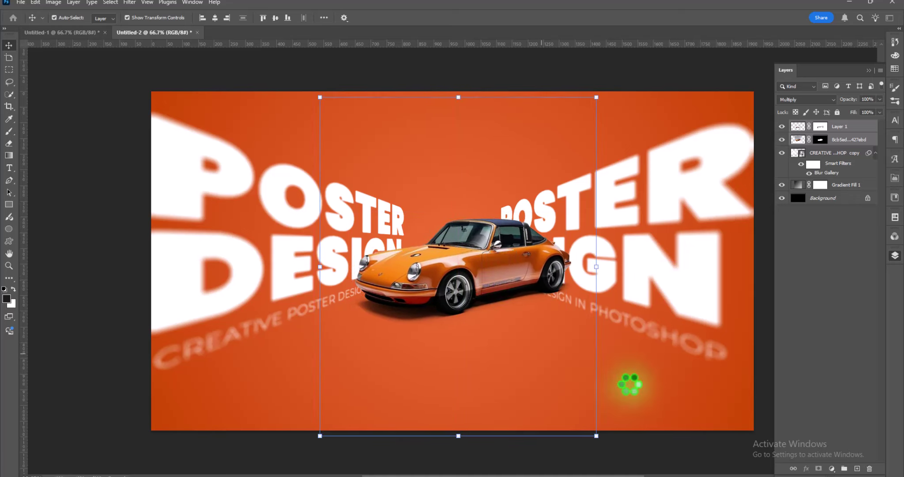
click(859, 327)
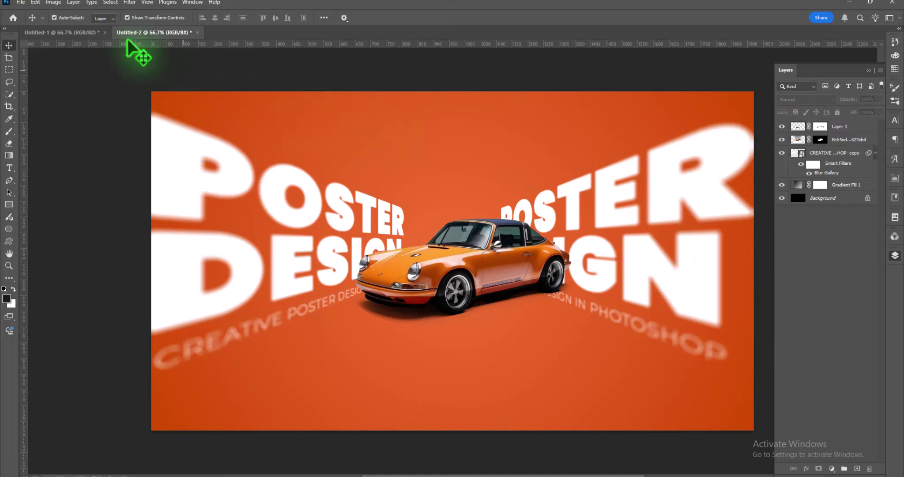
Copy the Feel Every Curve text layer from Untitled-1 into Untitled-2 and position its headings above and below the car
click(86, 39)
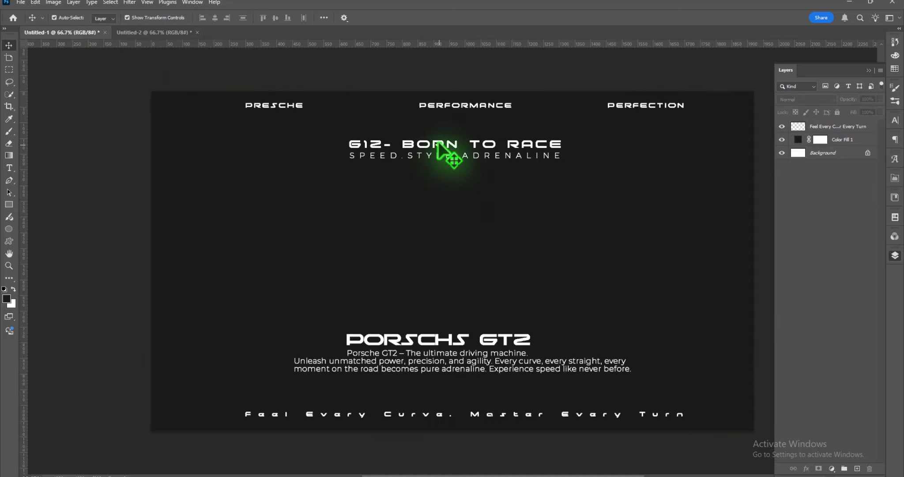
click(357, 144)
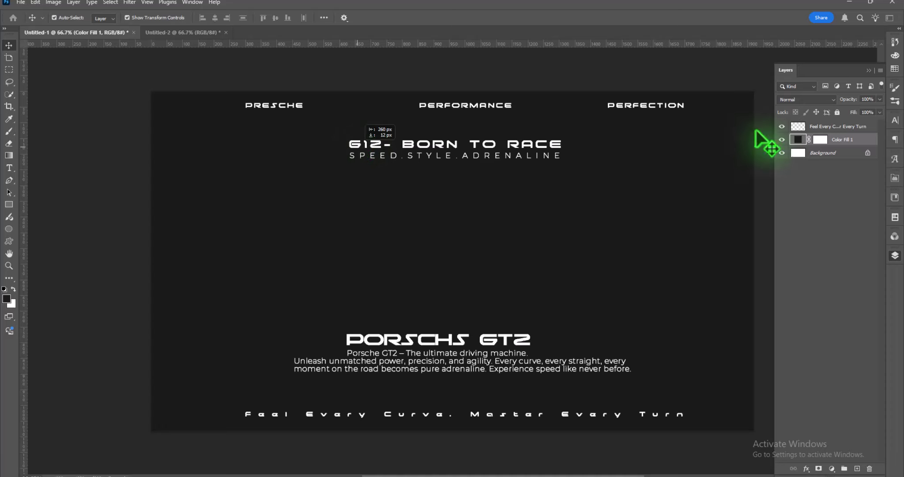
click(830, 127)
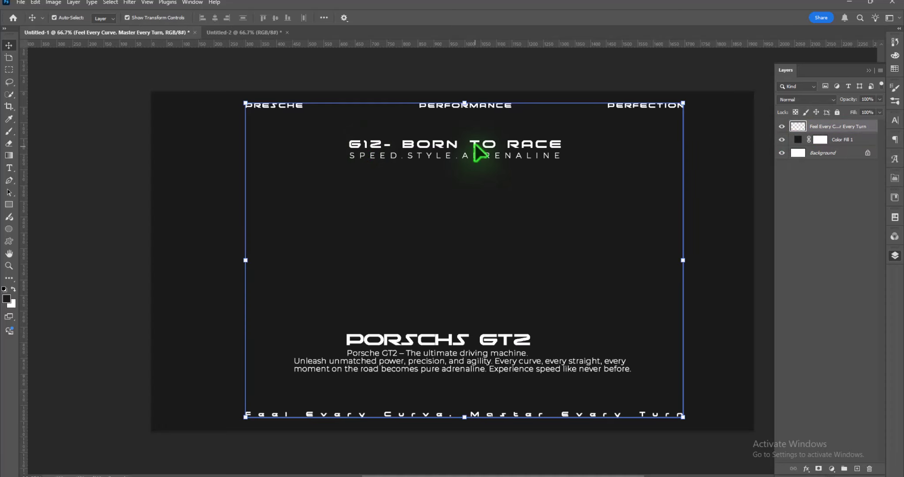
drag(475, 144, 467, 197)
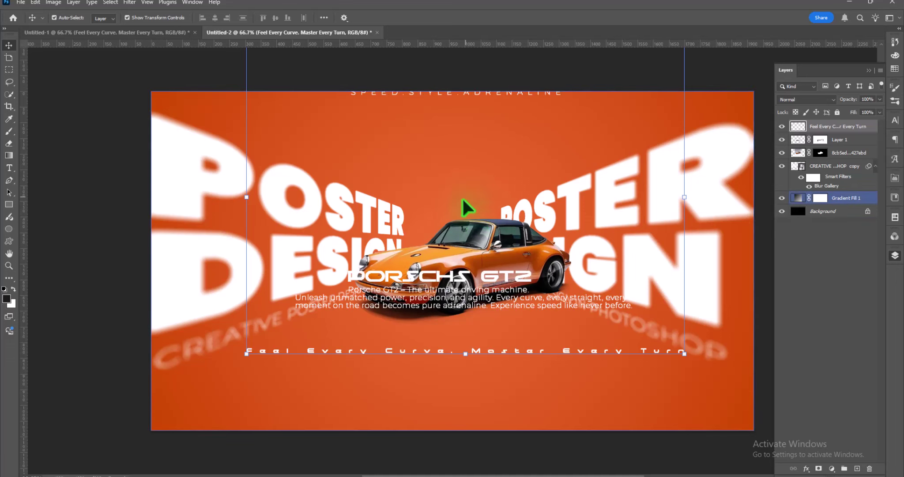
drag(455, 302, 456, 349)
click(65, 205)
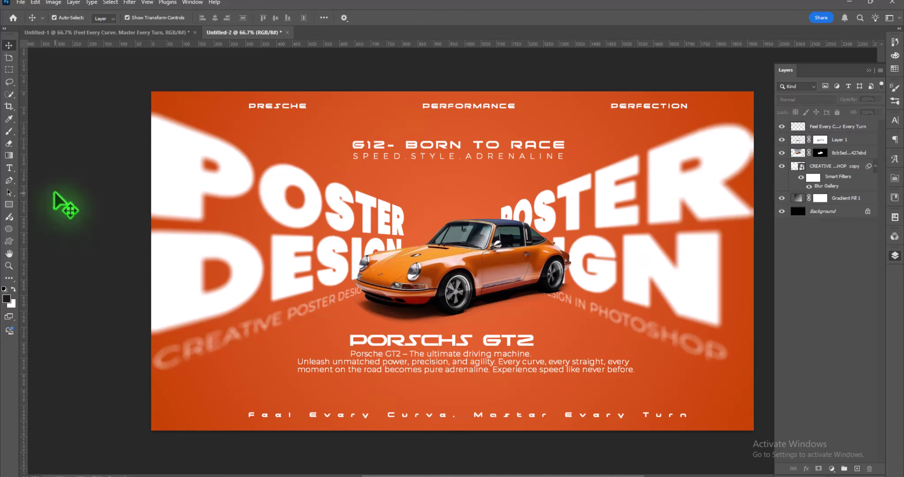
Stamp all visible layers into a new merged layer above the Feel Every Curve text layer
click(895, 256)
click(895, 256)
click(838, 128)
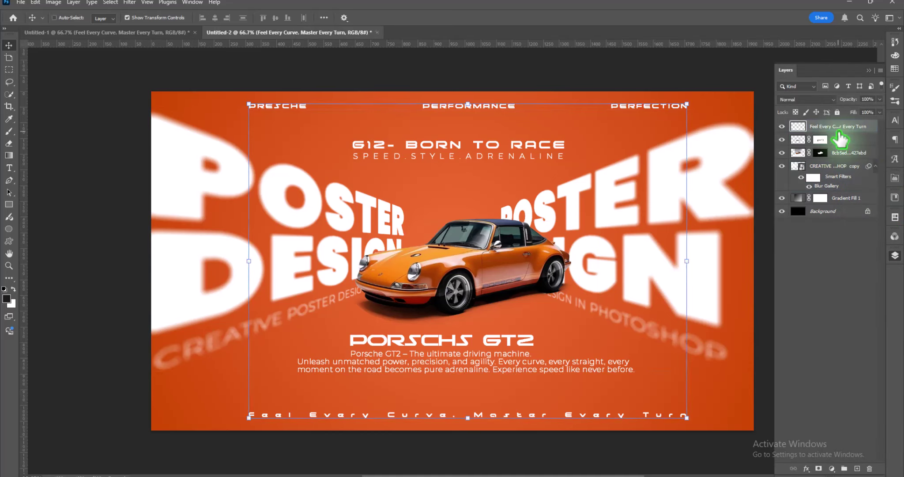
key(ctrl+alt+shift+e)
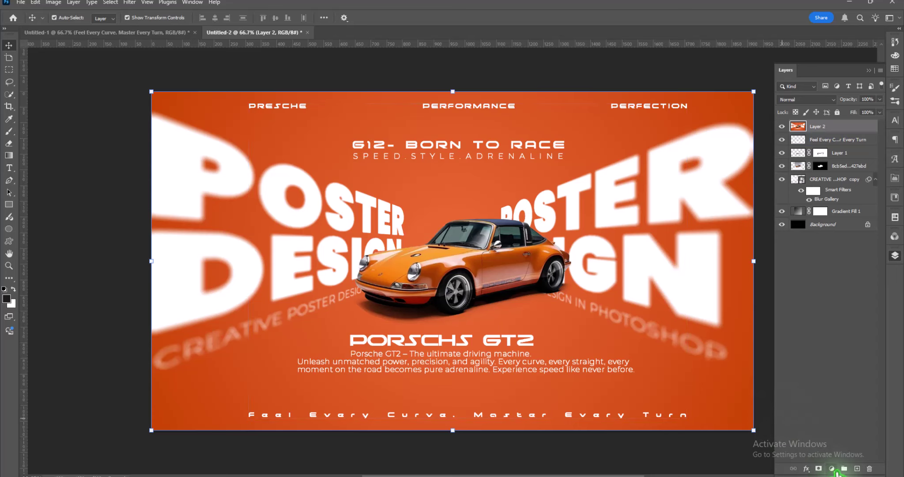
Add a Hue/Saturation adjustment layer above the merged poster layer, enable Colorize, and set the hue to 0
click(831, 469)
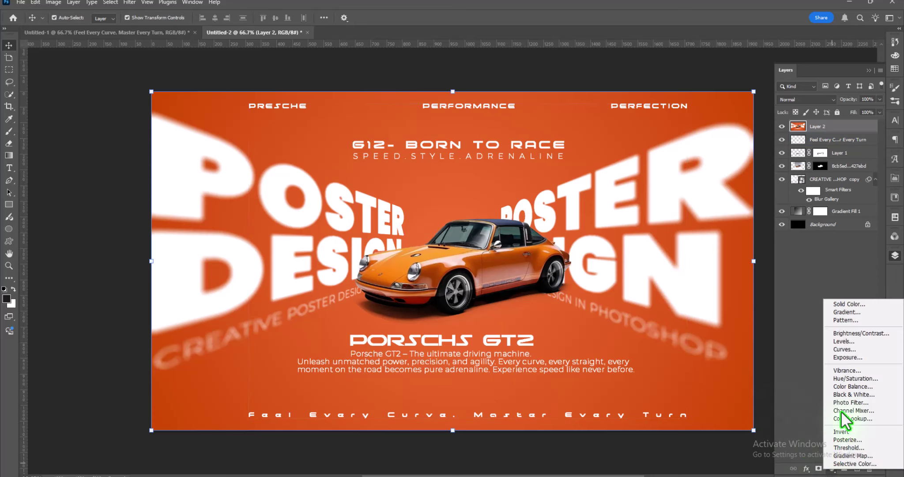
click(847, 380)
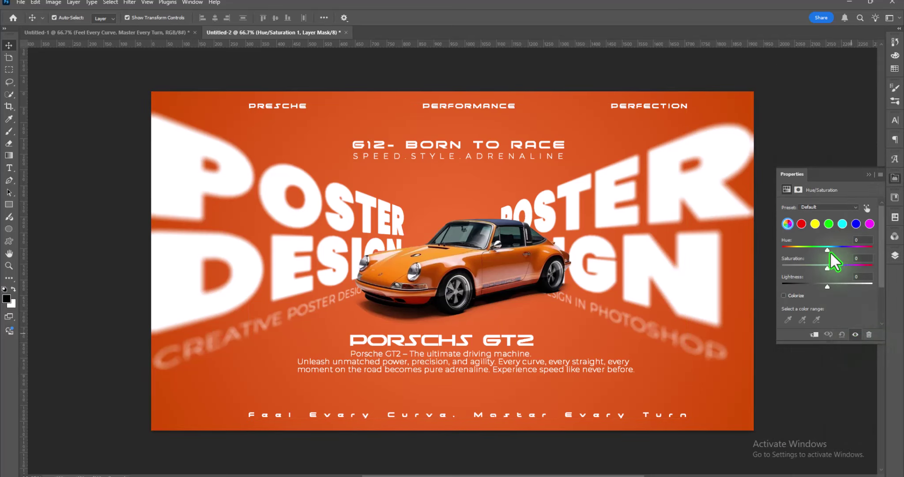
click(784, 295)
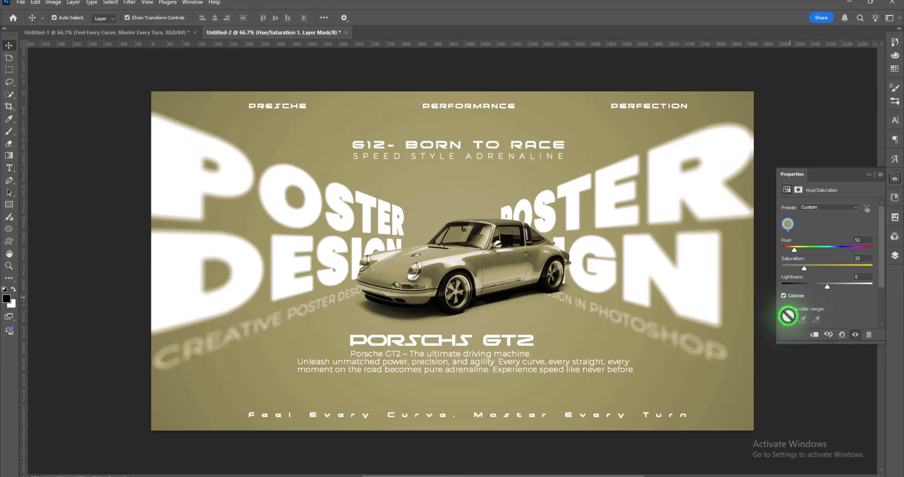
mouse_move(794, 247)
mouse_down()
mouse_move(863, 246)
mouse_move(780, 245)
mouse_up()
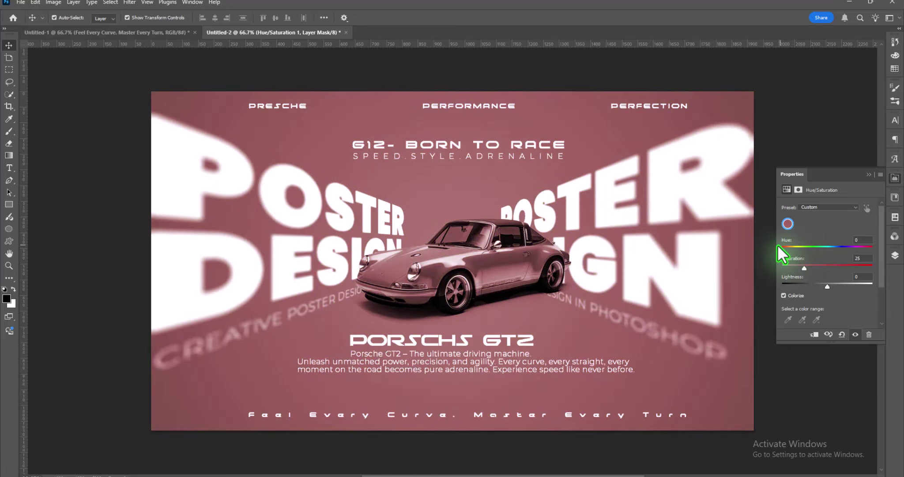